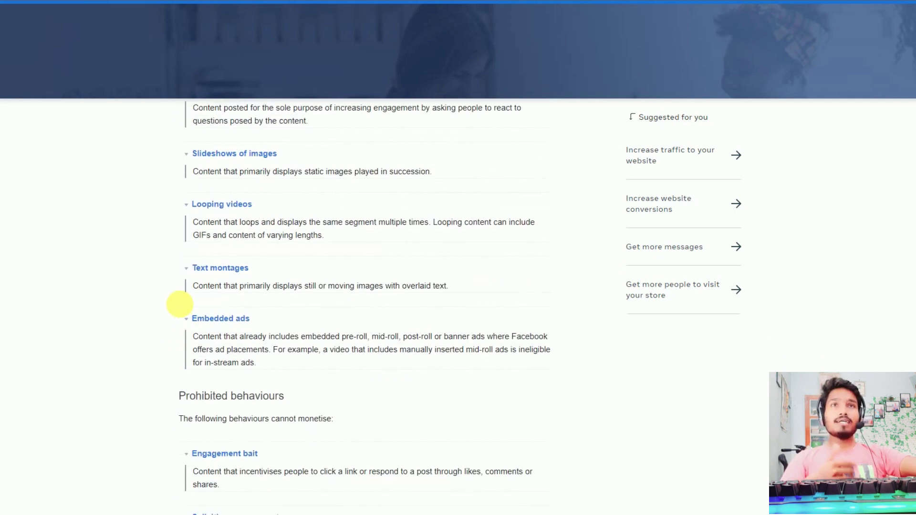
# Draw a red annotation rectangle around the Soliciting engagement section under Prohibited behaviours
pyautogui.scroll(-2, 184, 305)
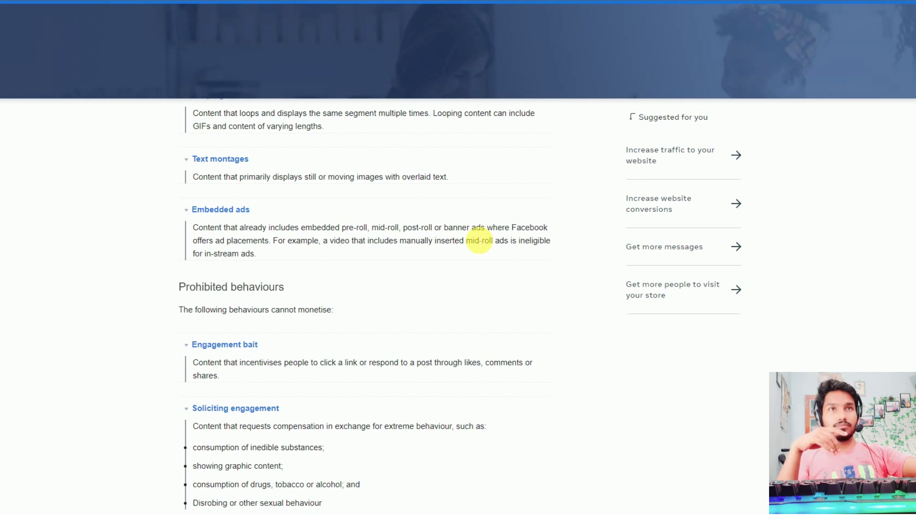
pyautogui.scroll(-2, 367, 251)
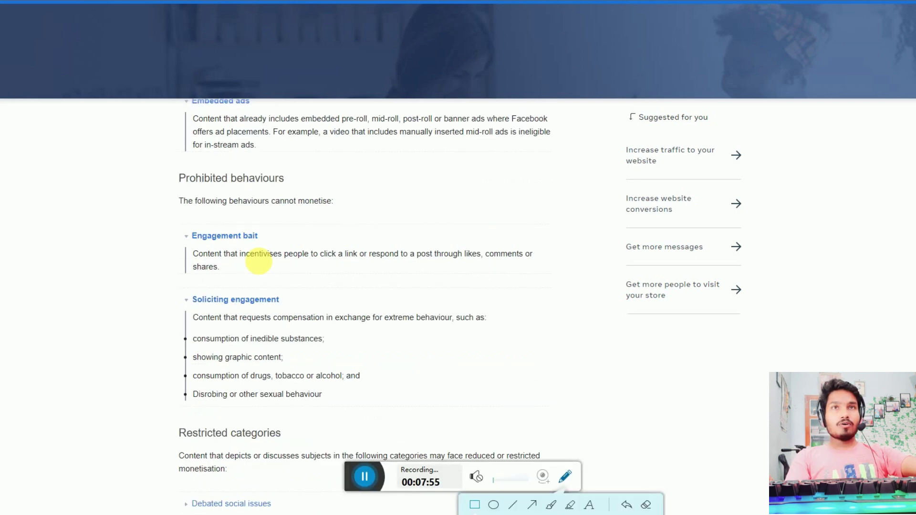
pyautogui.moveTo(187, 186)
pyautogui.mouseDown()
pyautogui.moveTo(373, 420)
pyautogui.moveTo(588, 487)
pyautogui.mouseUp()
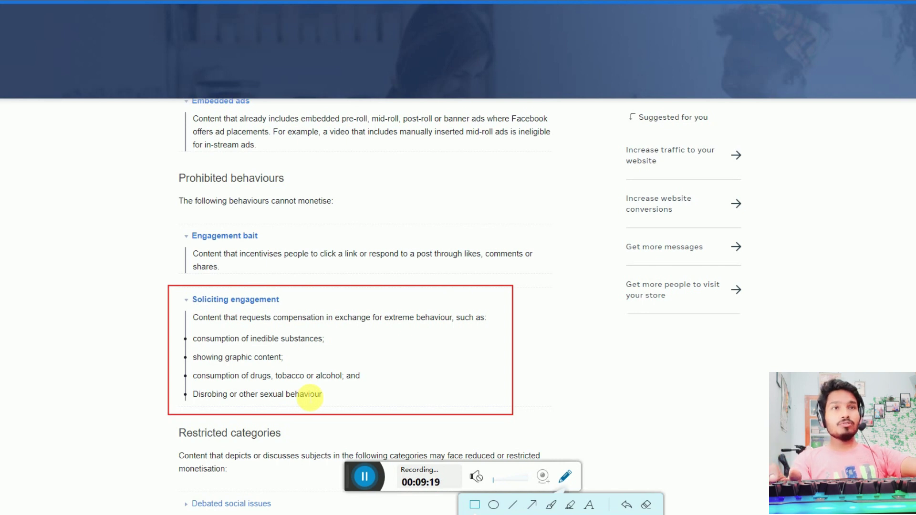
# Undo the red rectangle drawn around the Soliciting engagement section
pyautogui.click(565, 476)
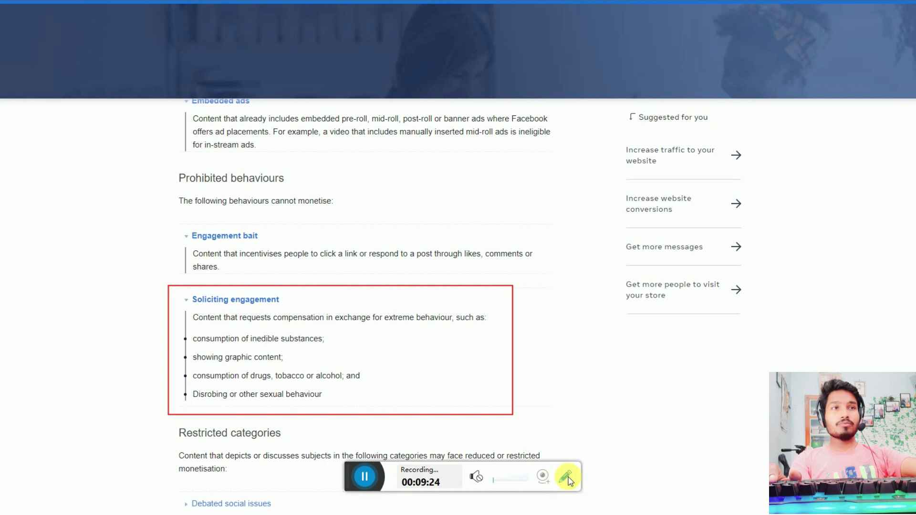
pyautogui.click(565, 477)
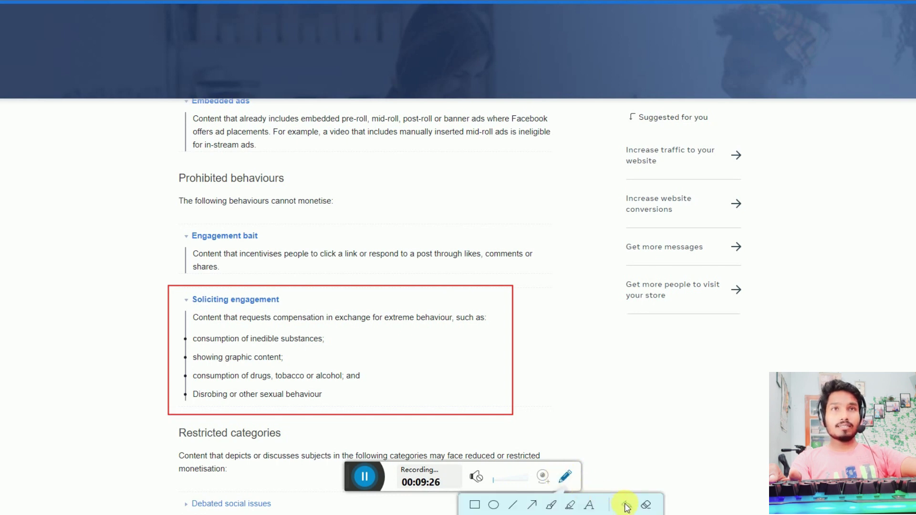
pyautogui.click(627, 505)
# Read through the Restricted categories list on the monetisation policy page, down to the start of Prohibited categories
pyautogui.scroll(-2, 520, 376)
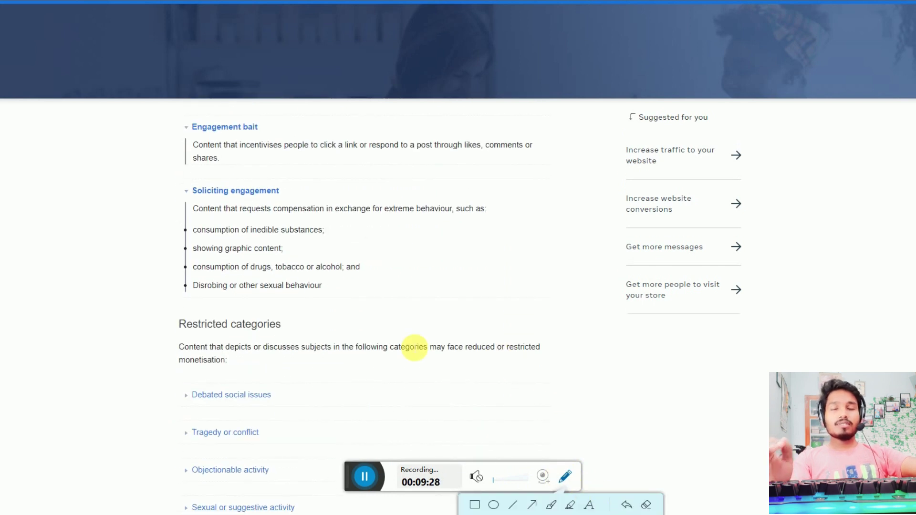
pyautogui.scroll(-1, 257, 343)
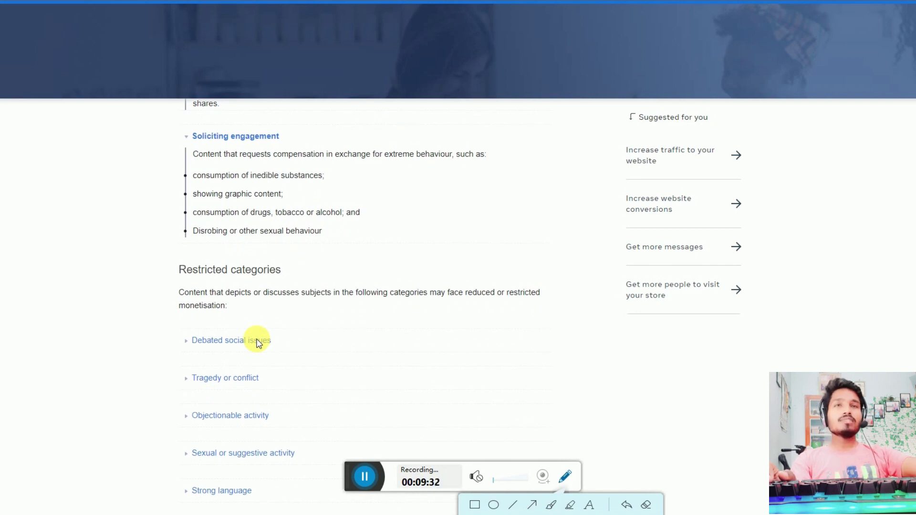
pyautogui.scroll(1, 257, 342)
pyautogui.scroll(-1, 257, 343)
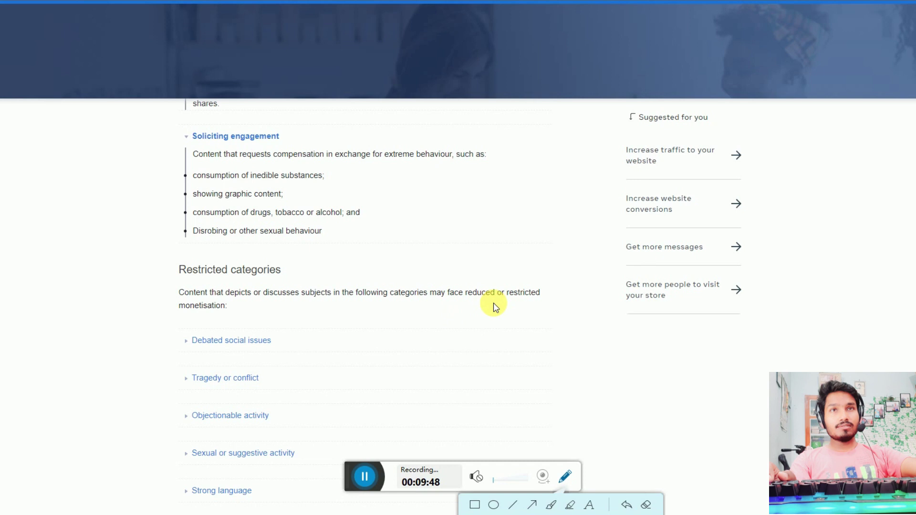
pyautogui.scroll(-1, 221, 314)
pyautogui.scroll(1, 200, 313)
pyautogui.scroll(-1, 245, 322)
pyautogui.scroll(-1, 248, 300)
pyautogui.scroll(-1, 244, 311)
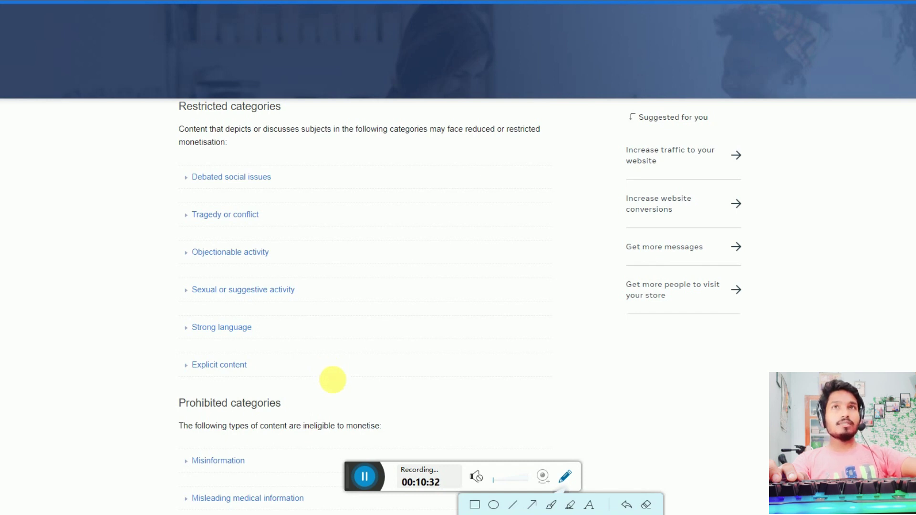
# Switch to the Tech Wala YouTube channel and look through its uploaded videos
pyautogui.hotkey('ctrl', 'Tab')
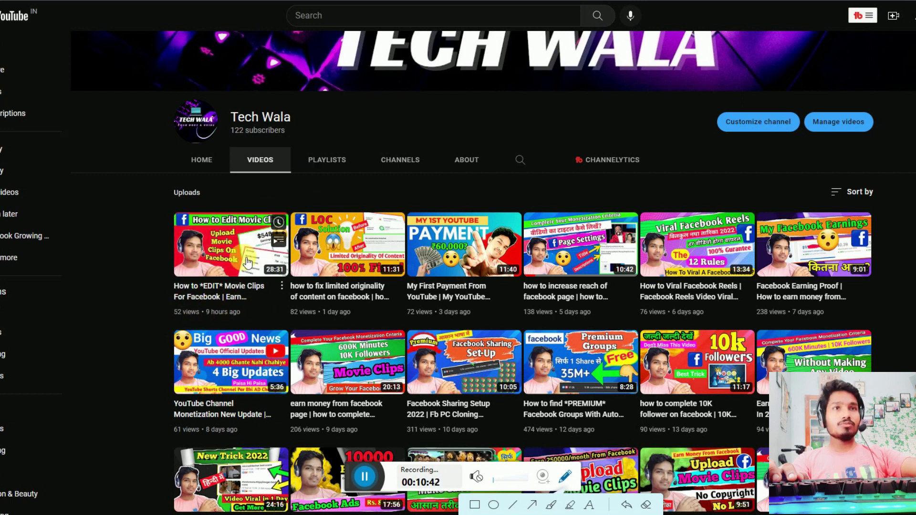
pyautogui.scroll(-1, 425, 291)
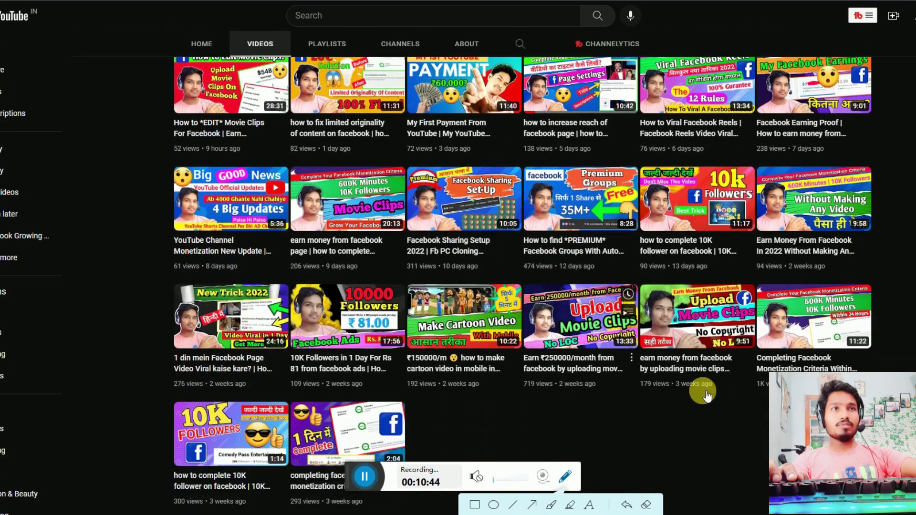
pyautogui.scroll(5, 760, 432)
pyautogui.scroll(-5, 725, 372)
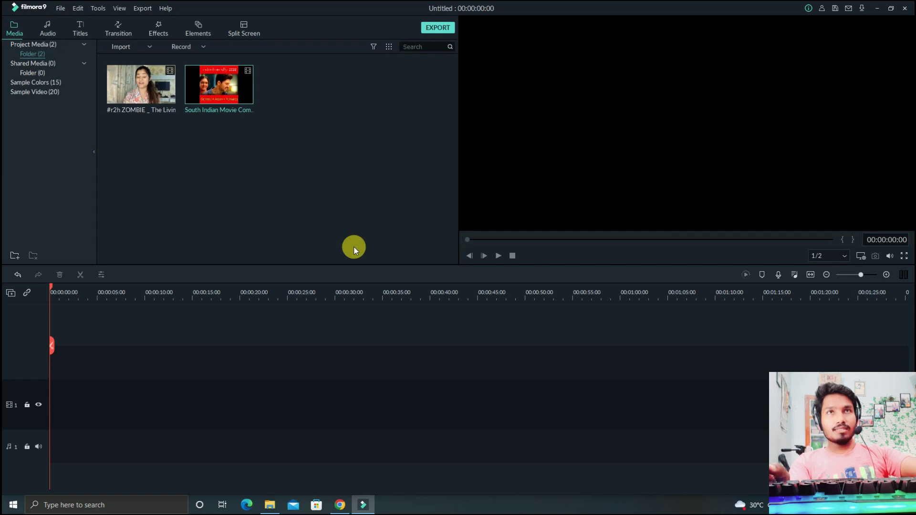
# In Filmora, place the South Indian Movie clip at the start of video track 1 and preview the #r2h ZOMBIE reaction clip
pyautogui.moveTo(229, 86); pyautogui.dragTo(53, 401)
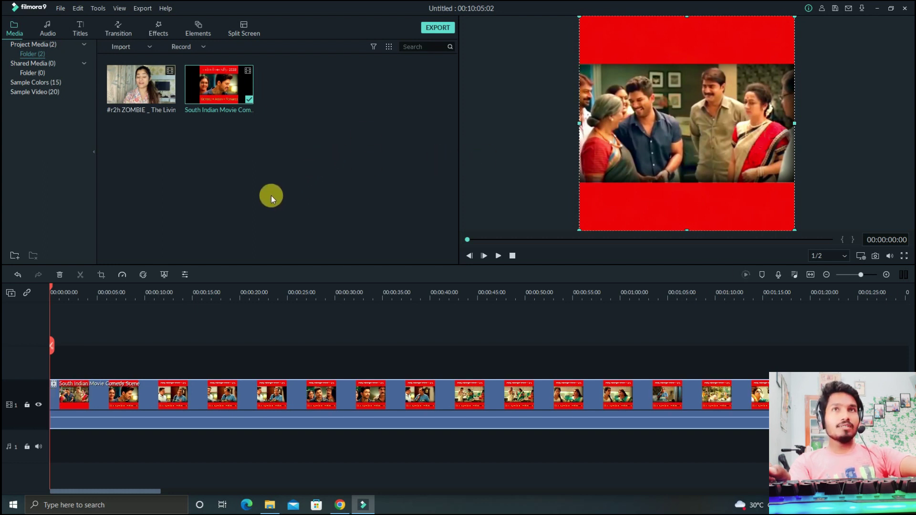
pyautogui.click(159, 90)
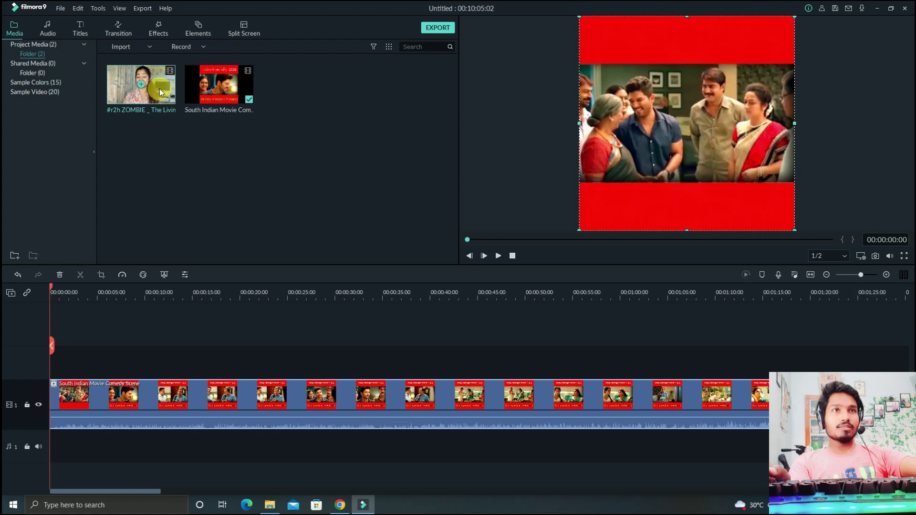
pyautogui.press('space')
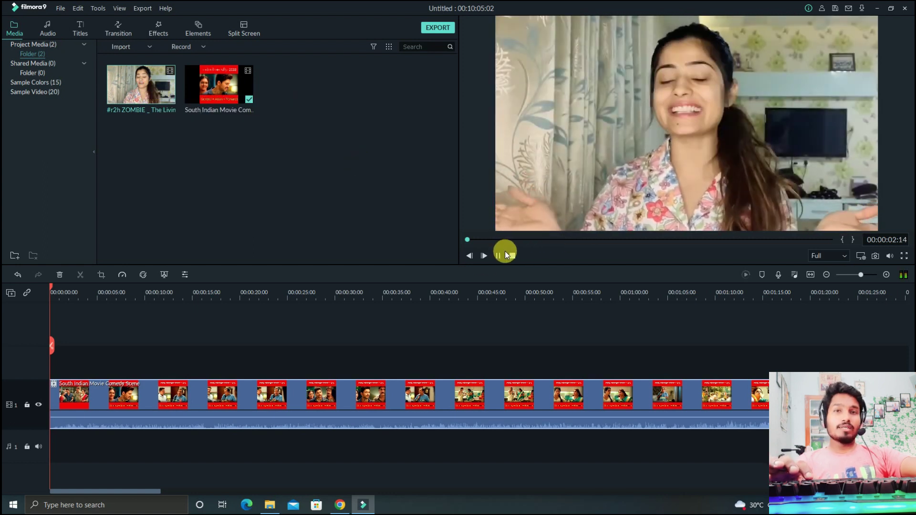
pyautogui.click(505, 251)
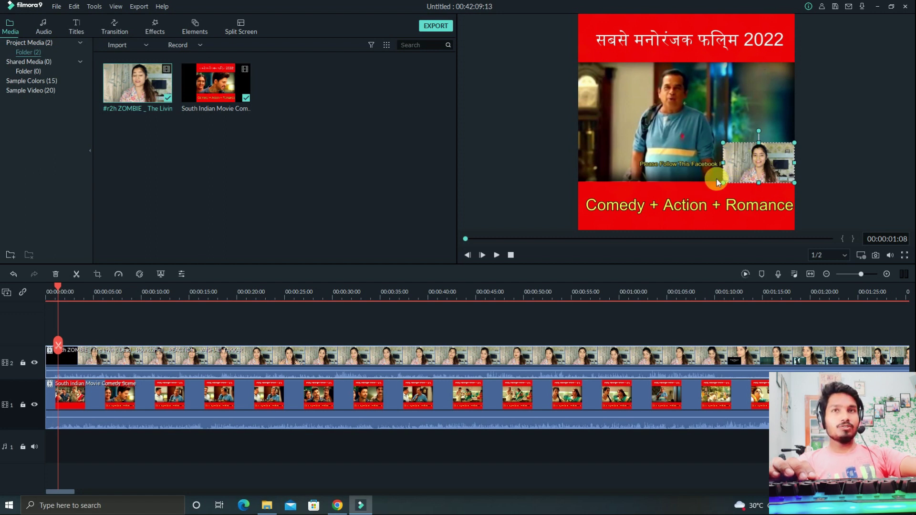
# Split the reaction clip on video track 2 at 00:01:09:16 and delete the part before the cut
pyautogui.moveTo(58, 286); pyautogui.dragTo(128, 304)
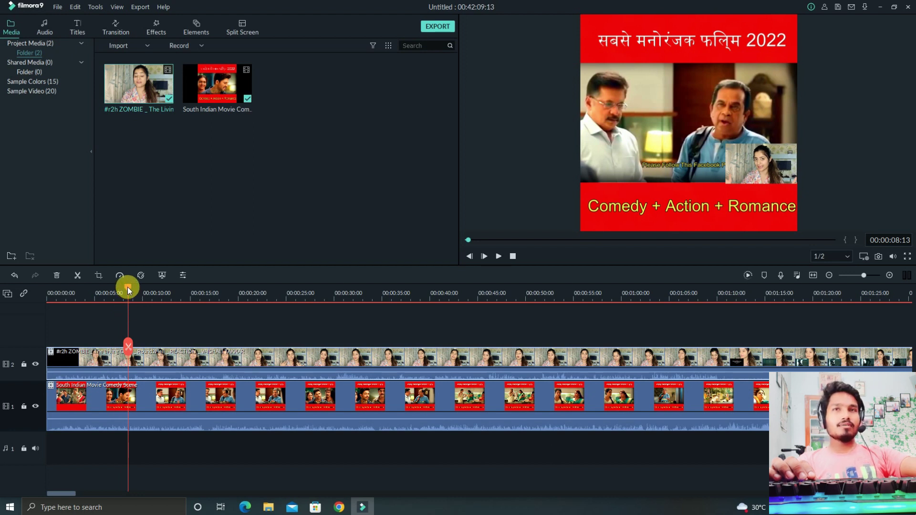
pyautogui.moveTo(127, 287); pyautogui.dragTo(179, 329)
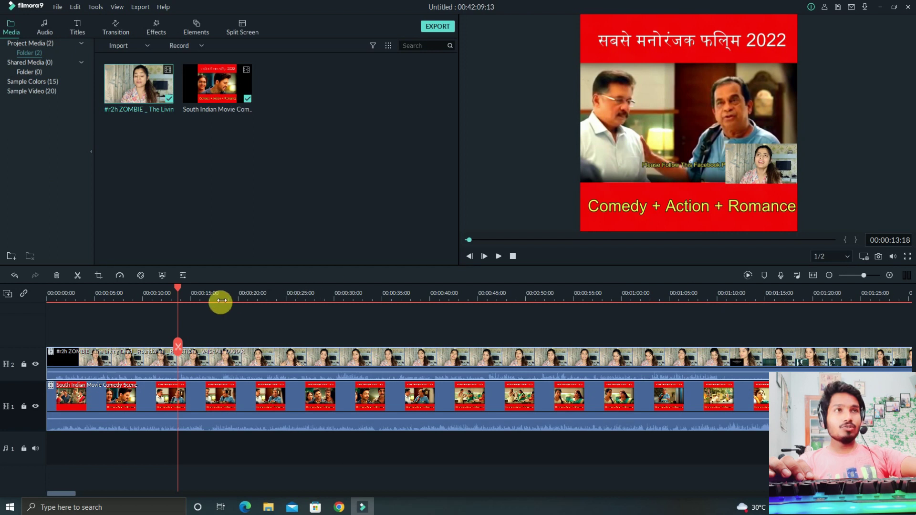
pyautogui.moveTo(184, 291); pyautogui.dragTo(708, 394)
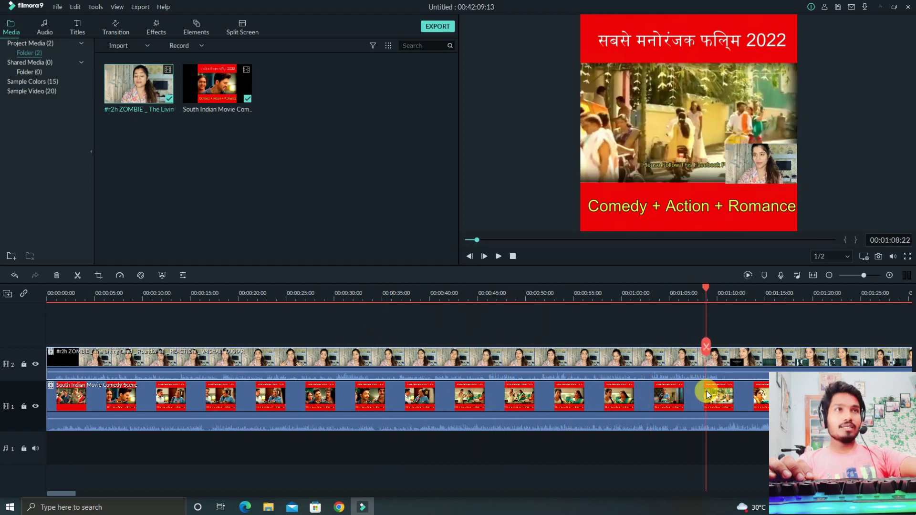
pyautogui.moveTo(708, 395)
pyautogui.mouseDown()
pyautogui.moveTo(18, 367)
pyautogui.moveTo(367, 380)
pyautogui.moveTo(535, 404)
pyautogui.moveTo(642, 401)
pyautogui.moveTo(759, 417)
pyautogui.moveTo(719, 399)
pyautogui.mouseUp()
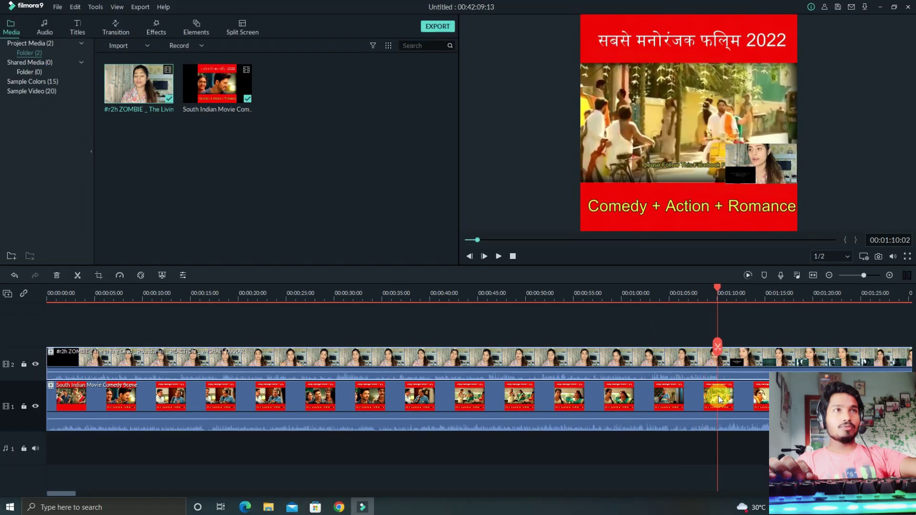
pyautogui.moveTo(719, 396)
pyautogui.mouseDown()
pyautogui.moveTo(704, 396)
pyautogui.moveTo(714, 397)
pyautogui.mouseUp()
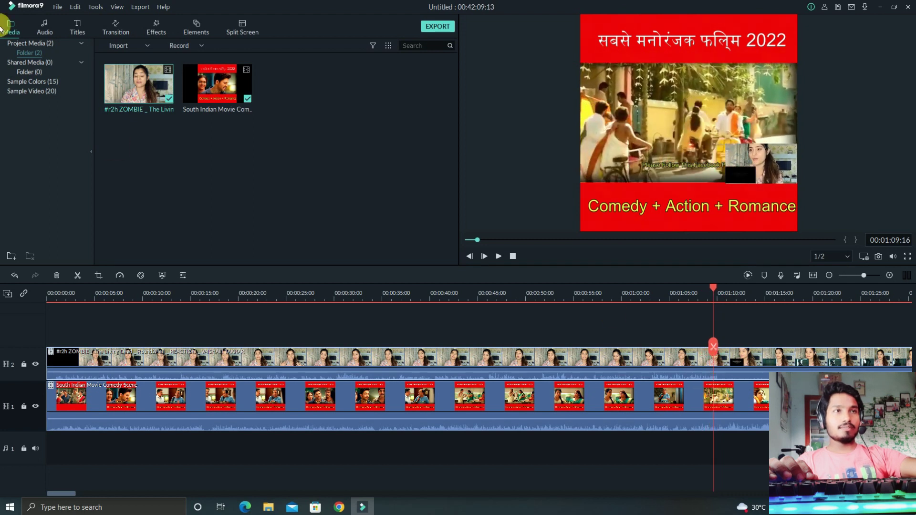
pyautogui.click(712, 346)
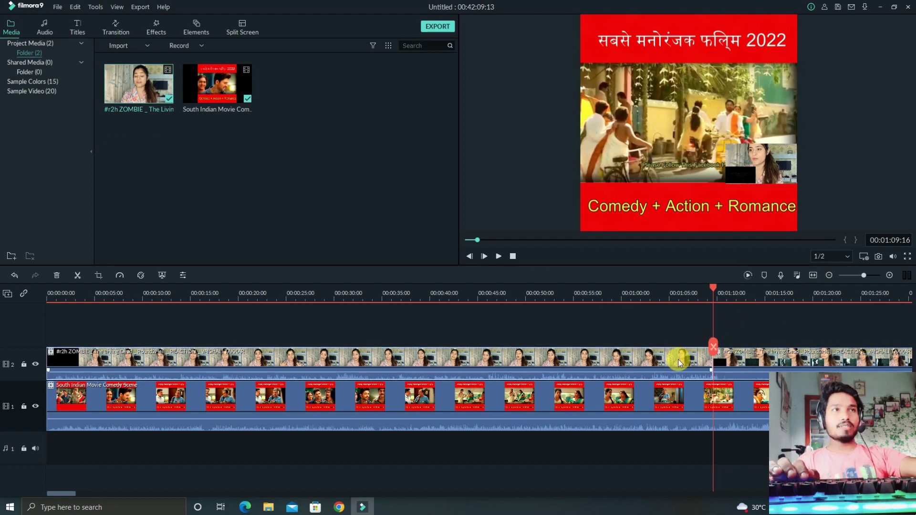
pyautogui.click(678, 363)
pyautogui.press('Delete')
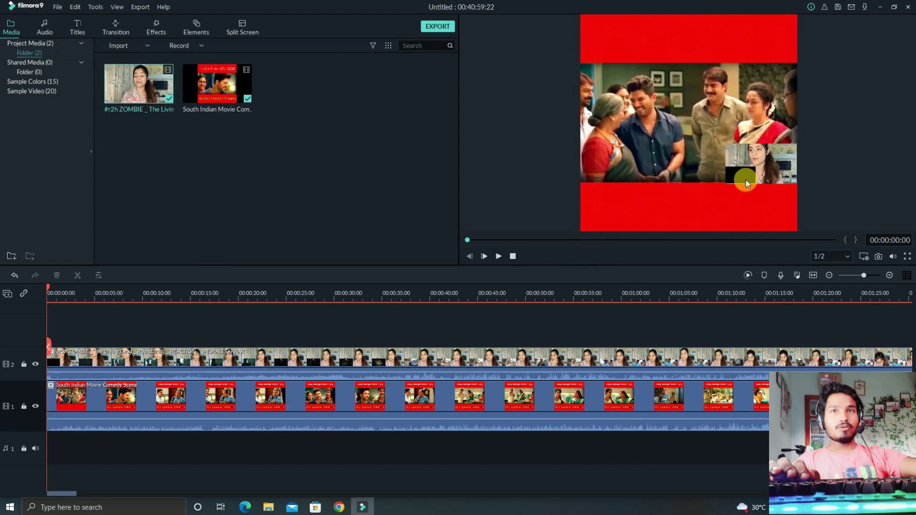
# Crop the reaction clip with a custom ratio to about 759 x 406 around the woman's face and realign the overlay in the movie picture's corner
pyautogui.moveTo(47, 289); pyautogui.dragTo(121, 294)
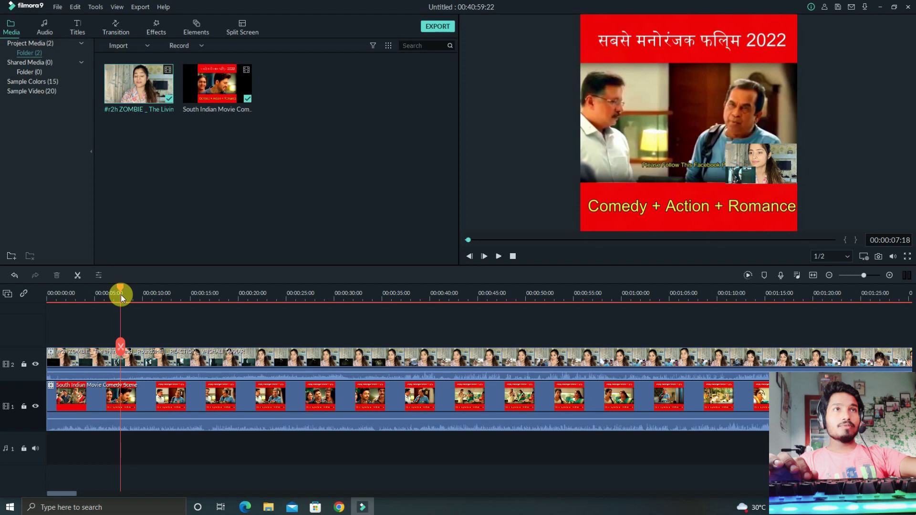
pyautogui.moveTo(122, 294); pyautogui.dragTo(5, 280)
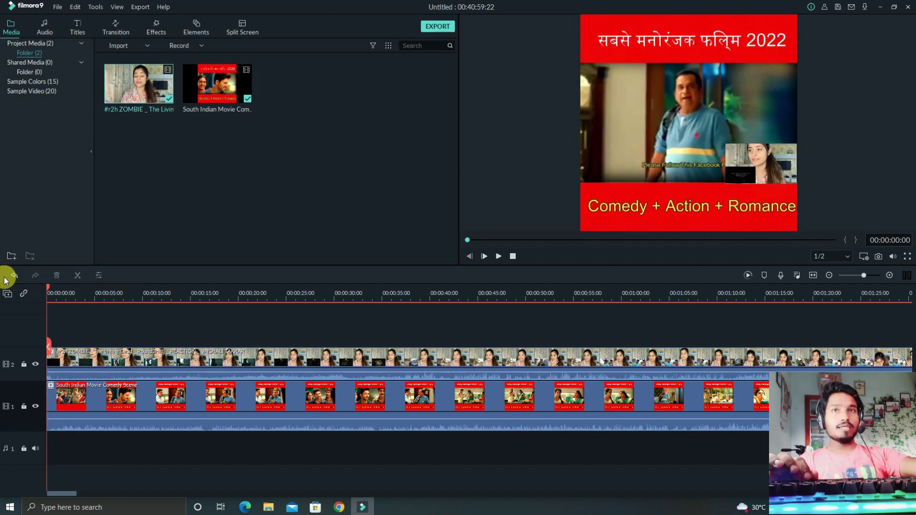
pyautogui.click(84, 352)
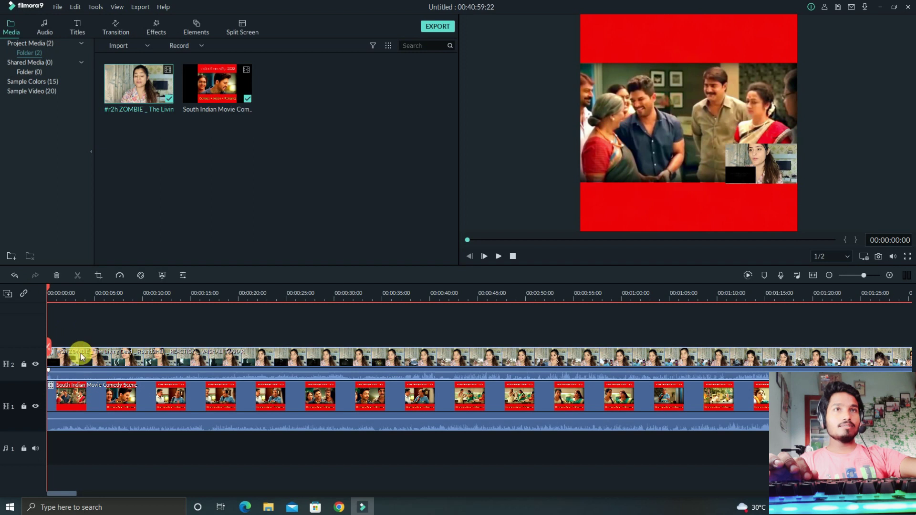
pyautogui.click(99, 276)
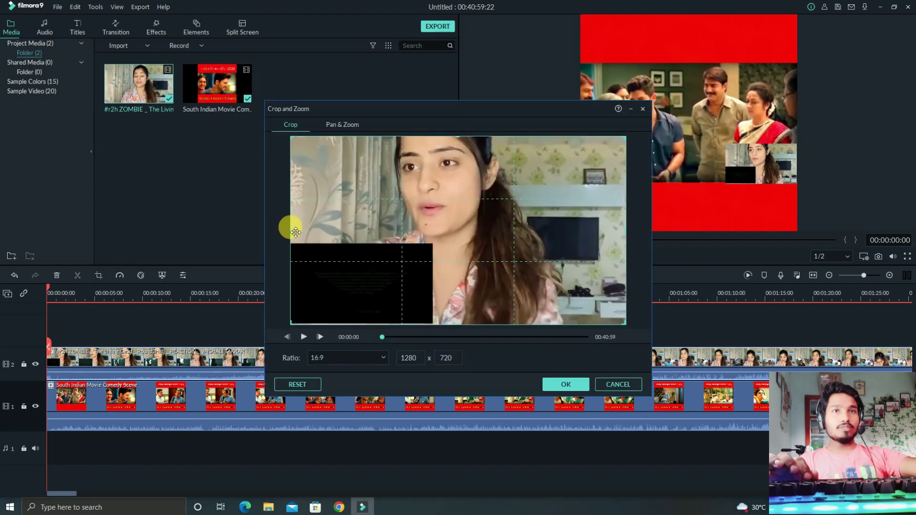
pyautogui.click(344, 358)
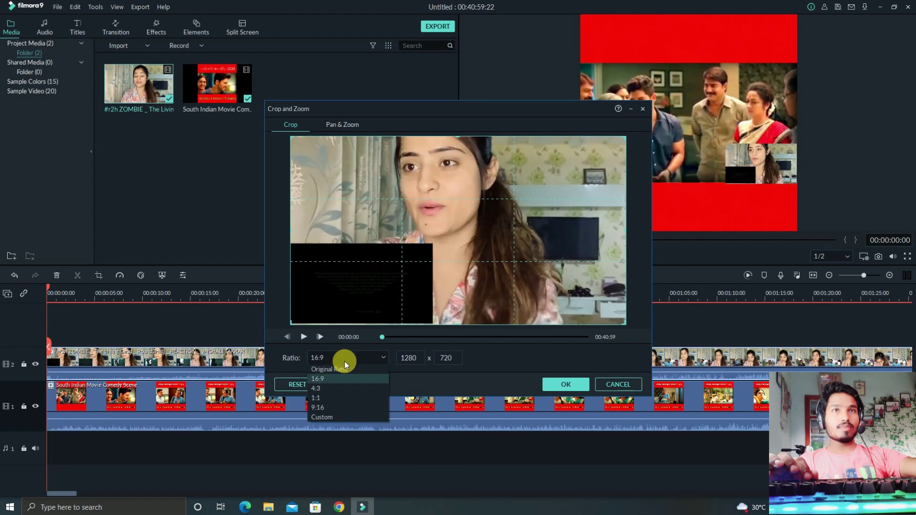
pyautogui.click(338, 420)
pyautogui.moveTo(293, 237); pyautogui.dragTo(331, 254)
pyautogui.moveTo(483, 329); pyautogui.dragTo(469, 243)
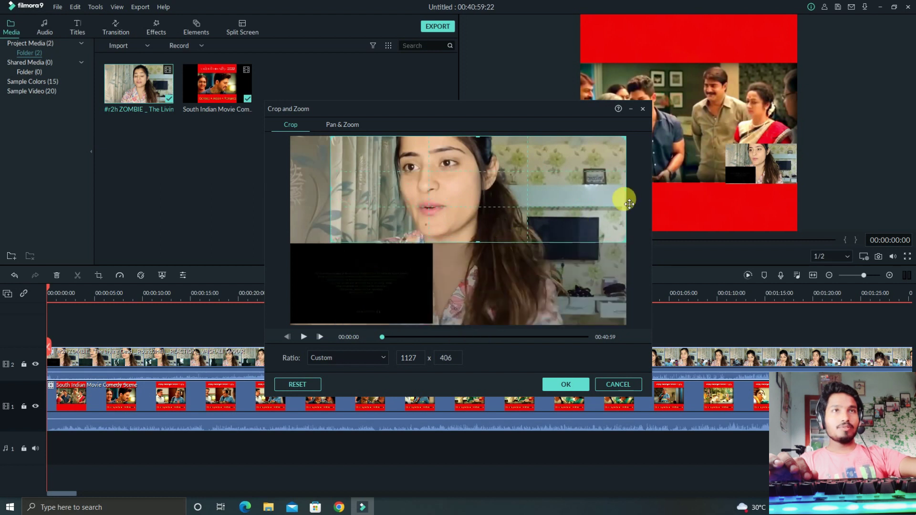
pyautogui.moveTo(629, 194); pyautogui.dragTo(533, 199)
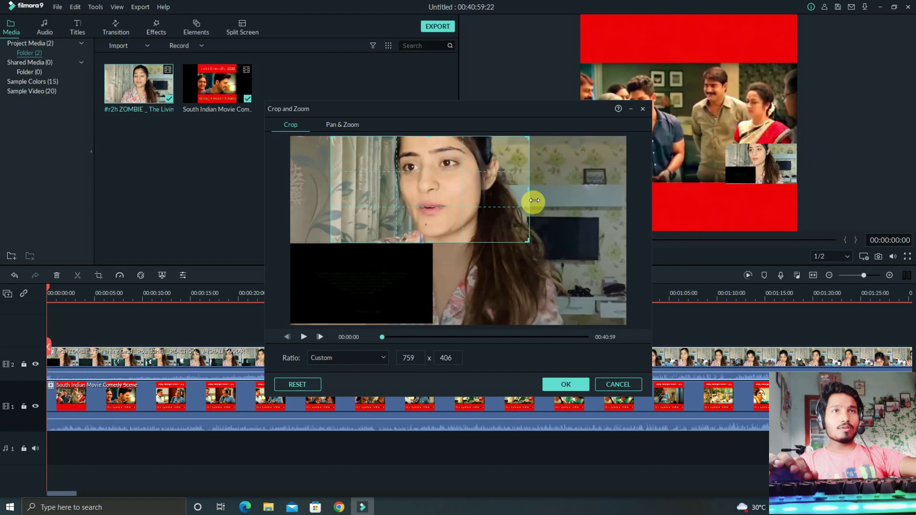
pyautogui.click(565, 384)
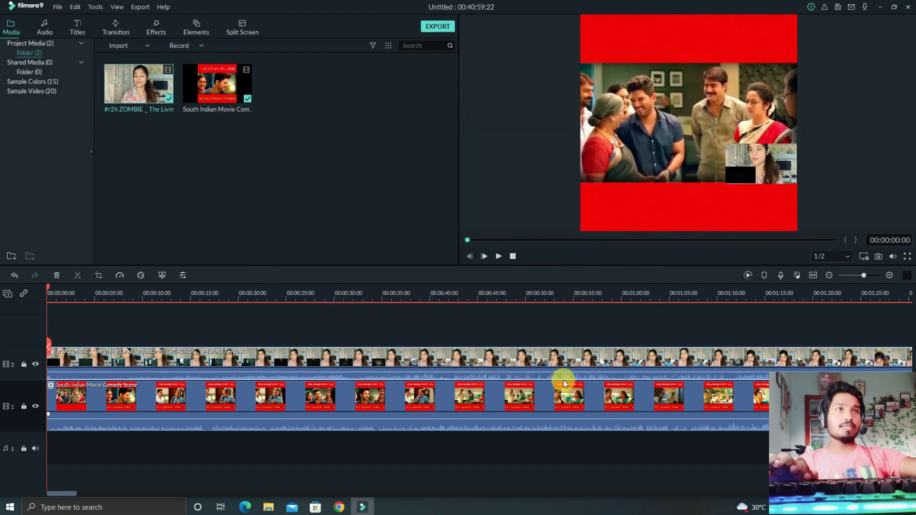
pyautogui.moveTo(751, 163); pyautogui.dragTo(756, 165)
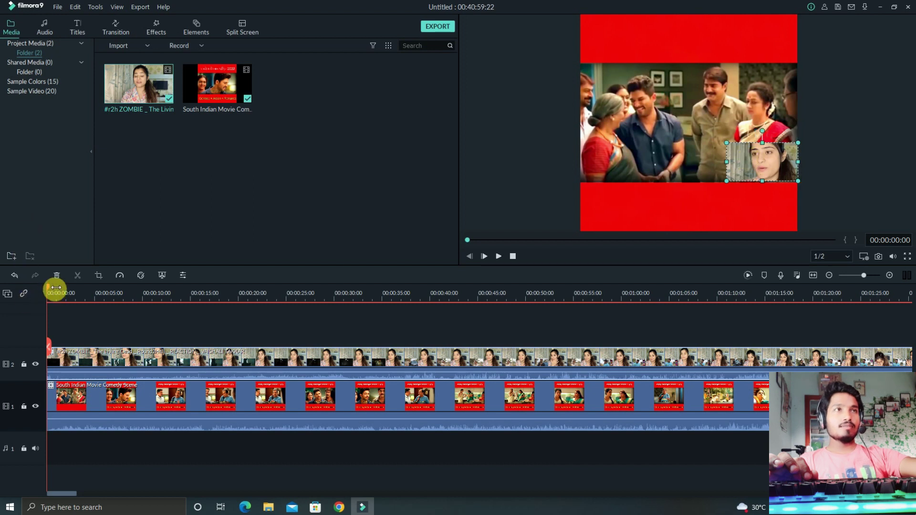
# Expand the crop of the reaction clip on video track 2 back to the full 1280 x 720 frame
pyautogui.moveTo(49, 288); pyautogui.dragTo(32, 350)
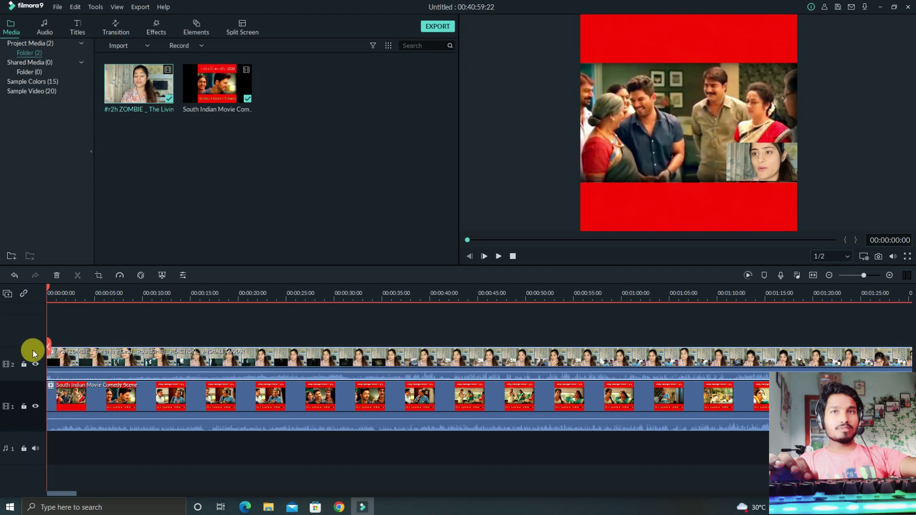
pyautogui.click(100, 276)
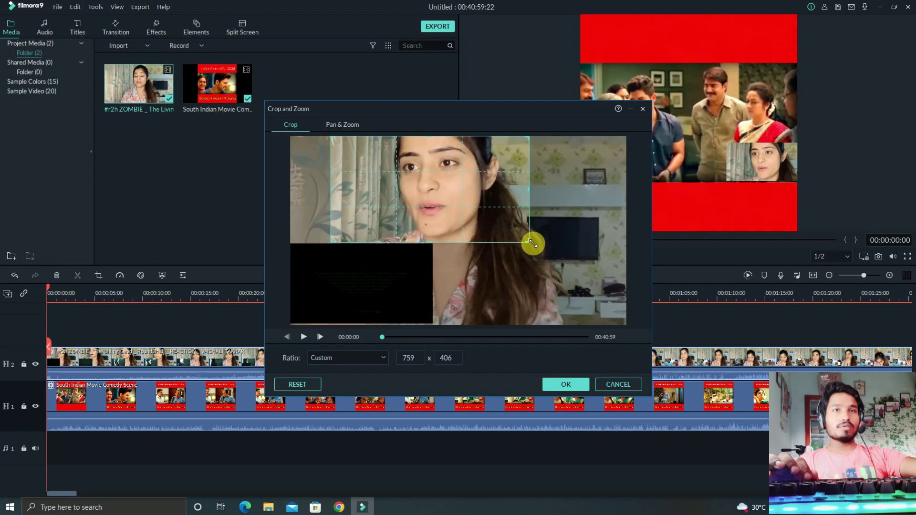
pyautogui.moveTo(531, 241); pyautogui.dragTo(675, 352)
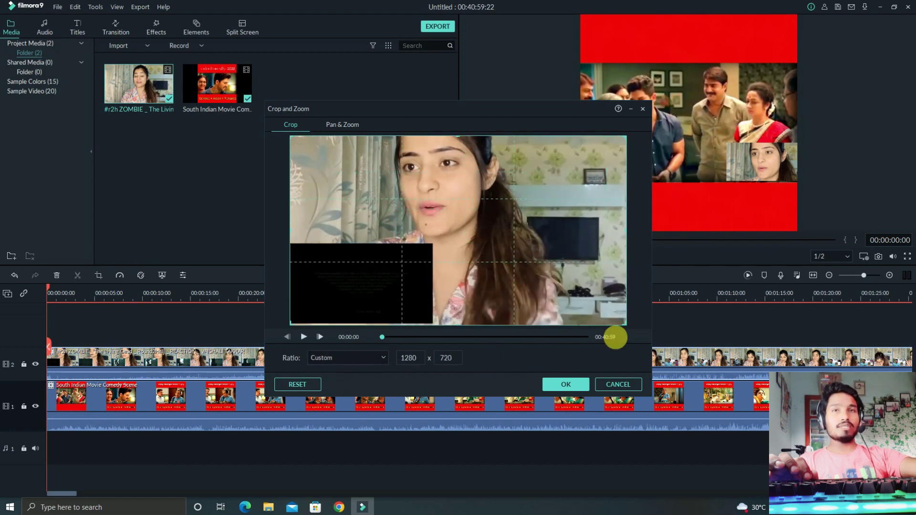
pyautogui.click(565, 384)
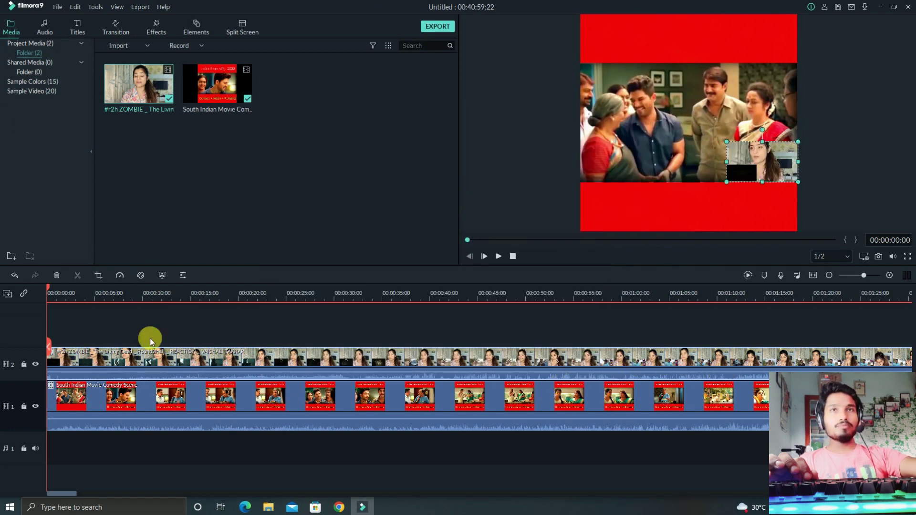
# Place a second copy of the South Indian Movie clip at the start of video track 3 and crop it with a custom ratio to about 1080 x 506
pyautogui.moveTo(231, 83); pyautogui.dragTo(49, 330)
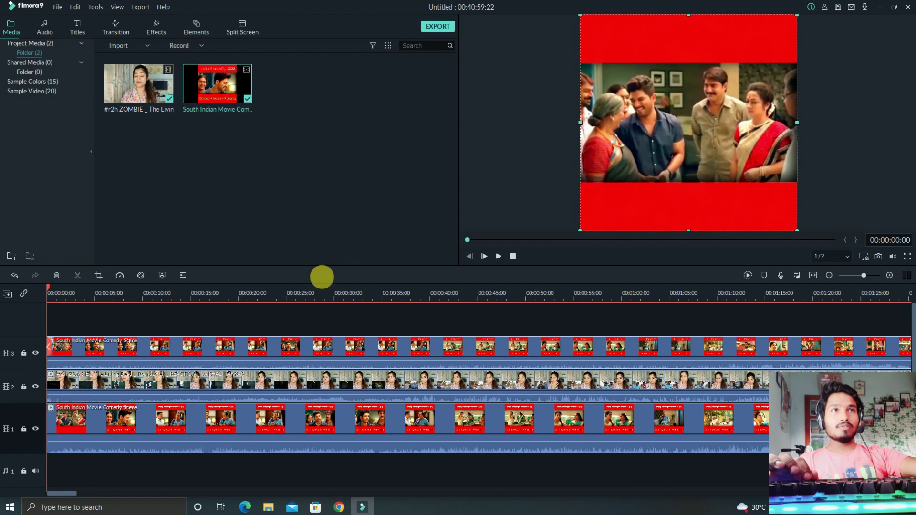
pyautogui.click(99, 277)
pyautogui.moveTo(458, 141); pyautogui.dragTo(469, 183)
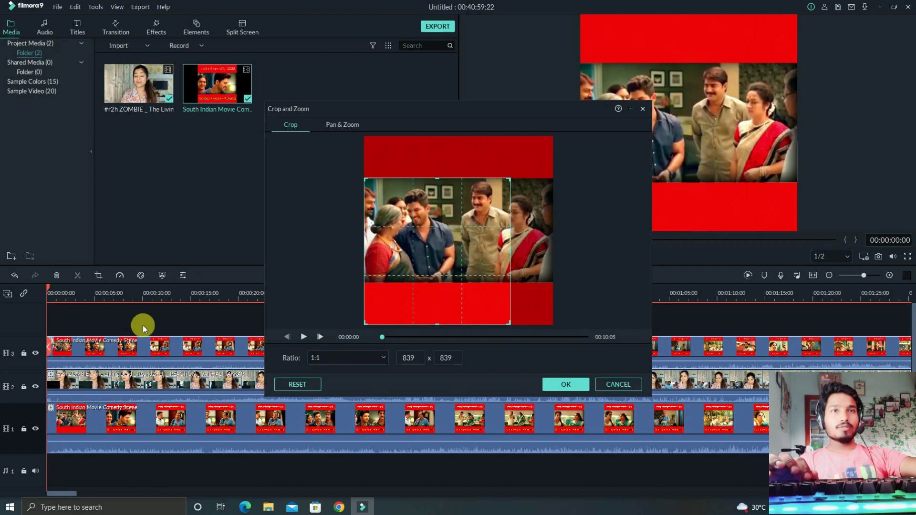
pyautogui.click(320, 358)
pyautogui.click(323, 420)
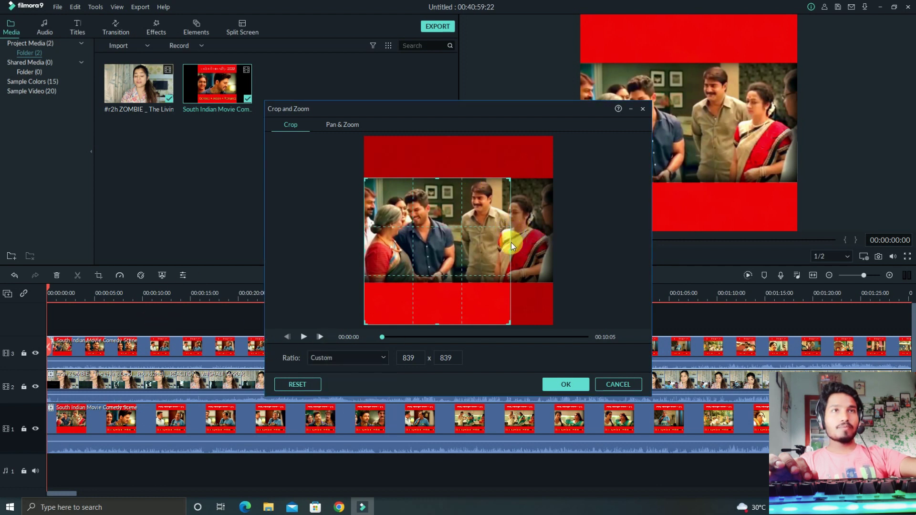
pyautogui.moveTo(511, 250); pyautogui.dragTo(558, 252)
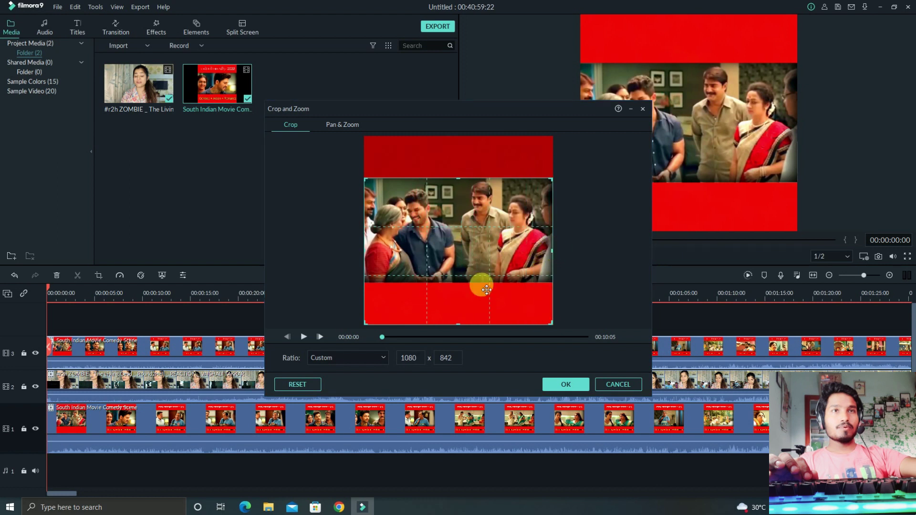
pyautogui.moveTo(463, 329); pyautogui.dragTo(464, 274)
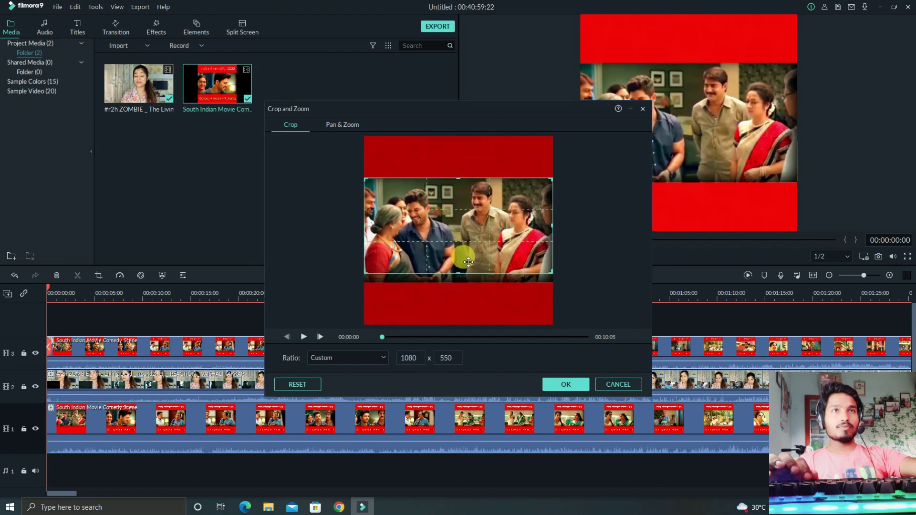
pyautogui.moveTo(460, 184); pyautogui.dragTo(465, 190)
pyautogui.click(566, 384)
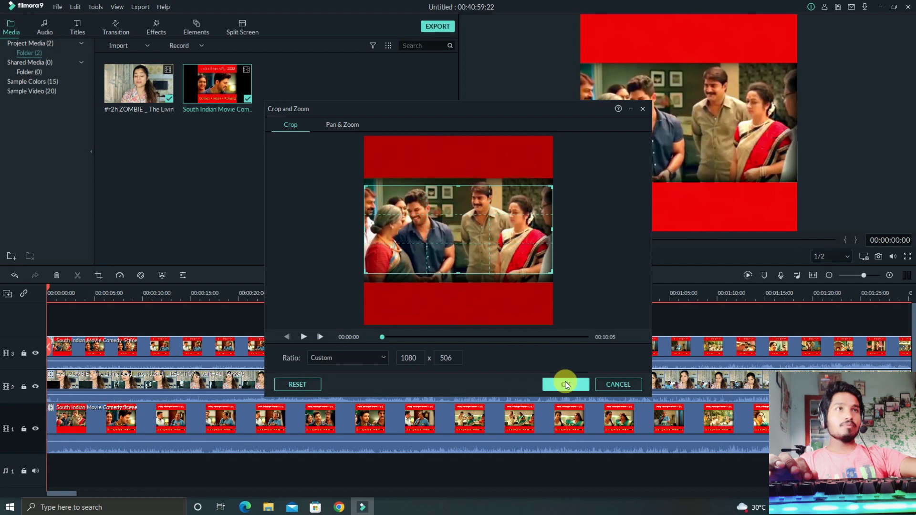
# Shrink the cropped movie copy and position it over the black box in the reaction overlay's lower corner
pyautogui.click(753, 133)
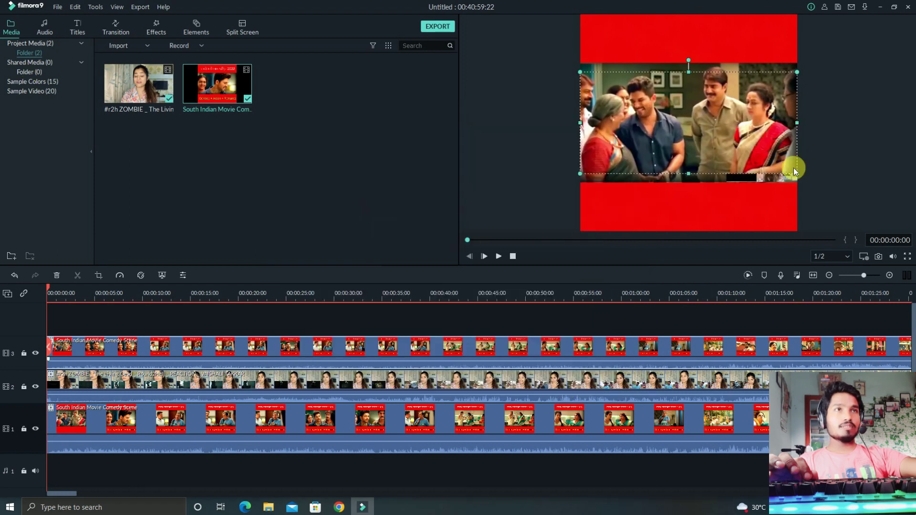
pyautogui.moveTo(796, 172); pyautogui.dragTo(745, 169)
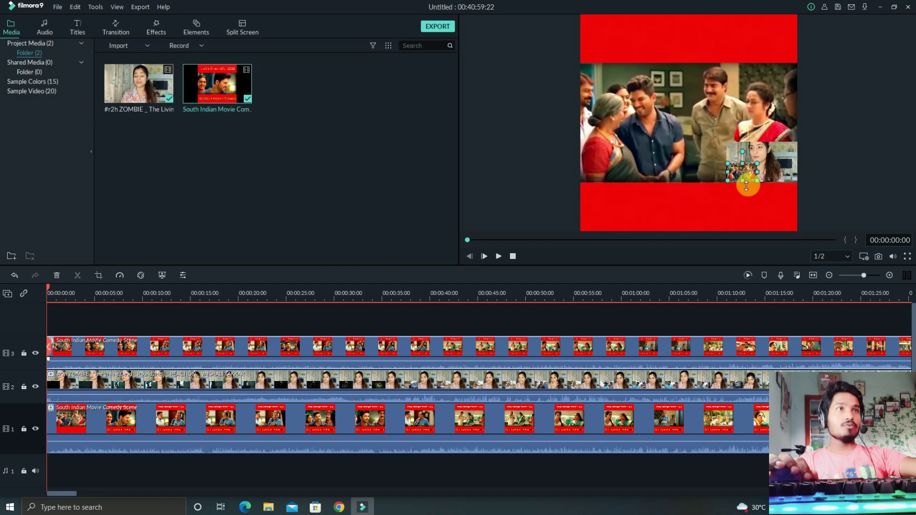
pyautogui.moveTo(765, 175); pyautogui.dragTo(735, 175)
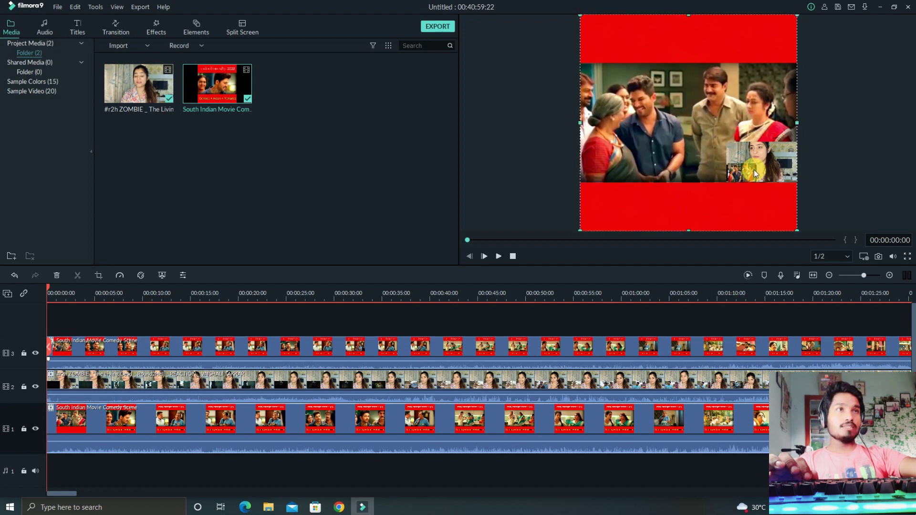
pyautogui.moveTo(743, 172)
pyautogui.mouseDown()
pyautogui.moveTo(746, 182)
pyautogui.moveTo(762, 170)
pyautogui.moveTo(761, 180)
pyautogui.moveTo(744, 170)
pyautogui.mouseUp()
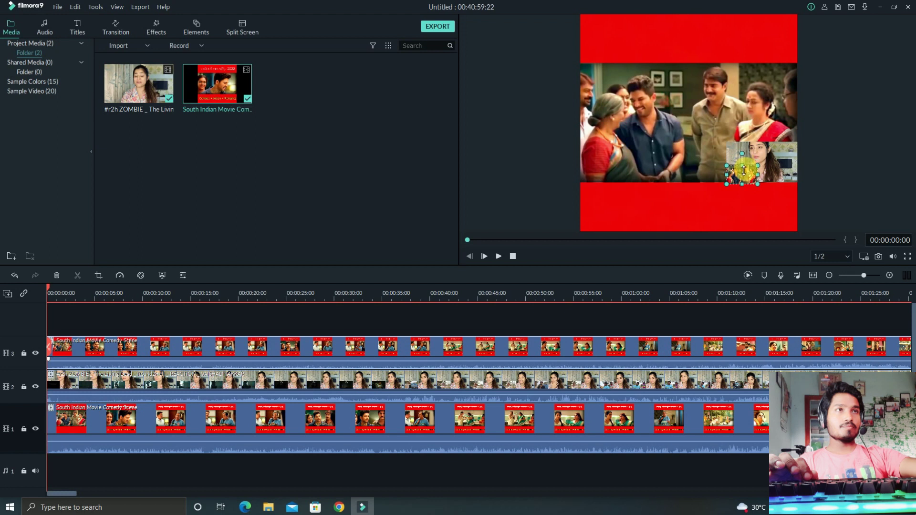
pyautogui.click(738, 212)
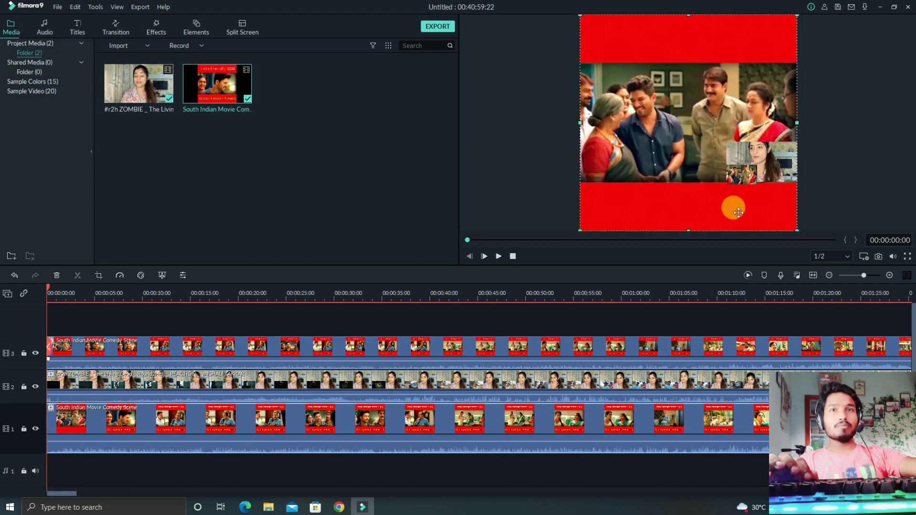
pyautogui.click(755, 184)
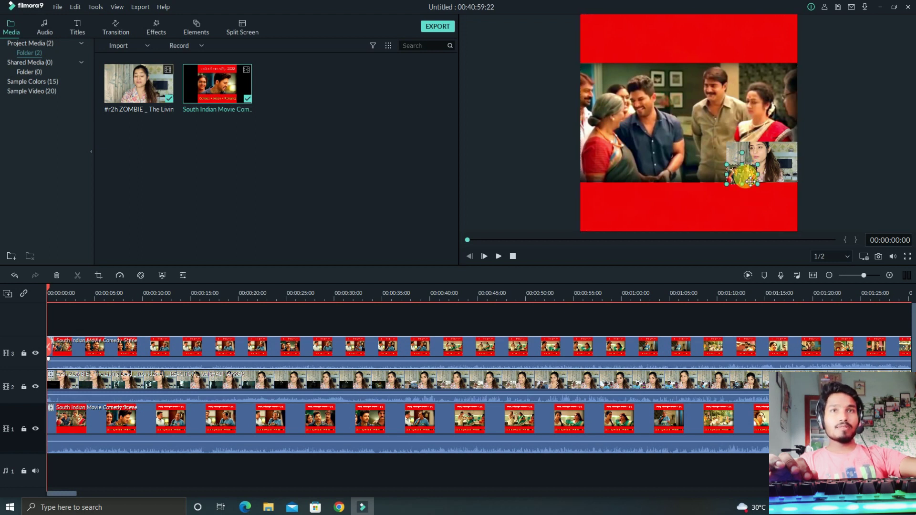
# Apply the Warm Max color correction preset to the movie copy on video track 3
pyautogui.doubleClick(210, 342)
pyautogui.click(140, 275)
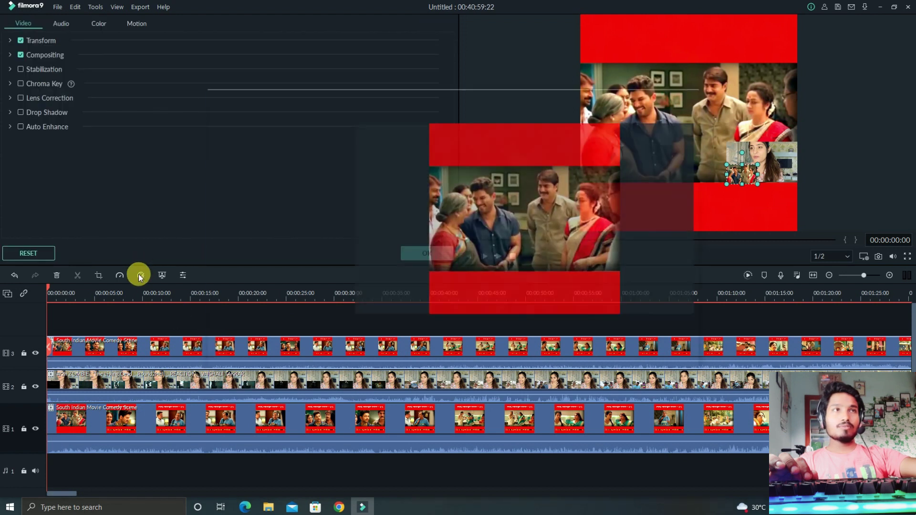
pyautogui.click(319, 167)
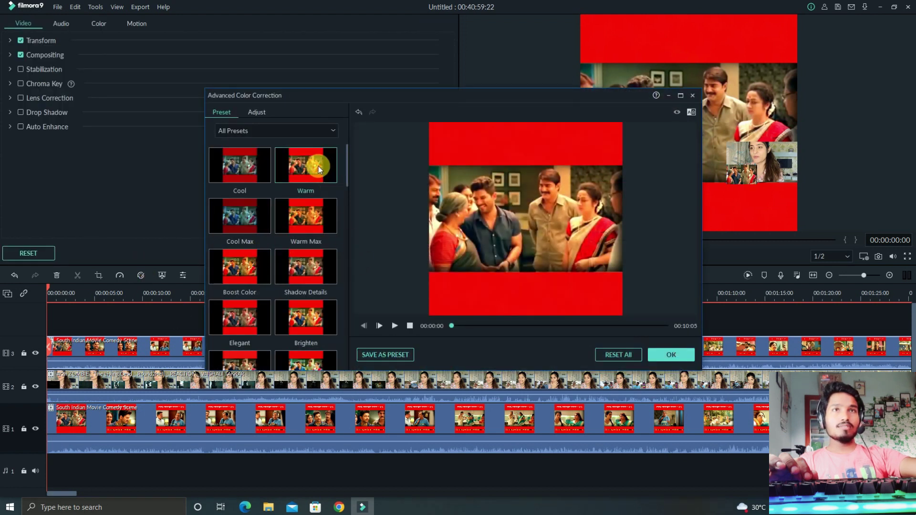
pyautogui.scroll(-3, 306, 217)
pyautogui.scroll(3, 308, 215)
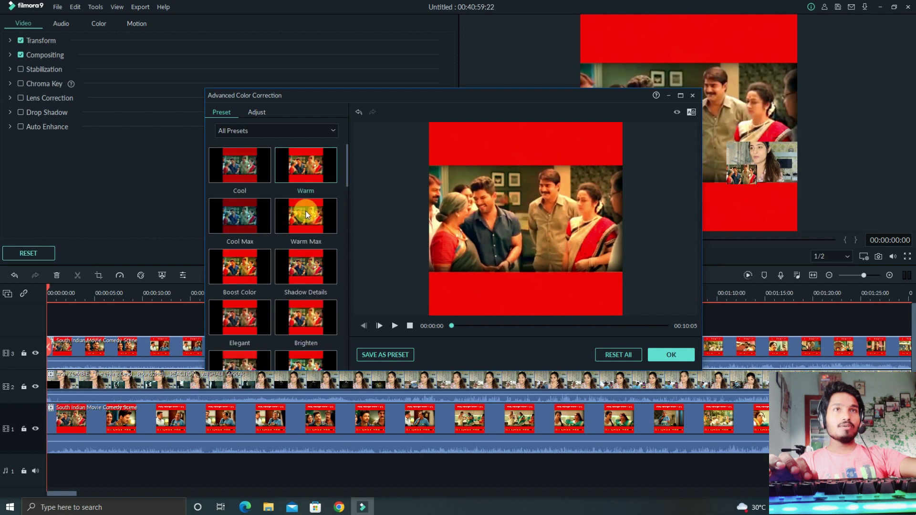
pyautogui.click(320, 219)
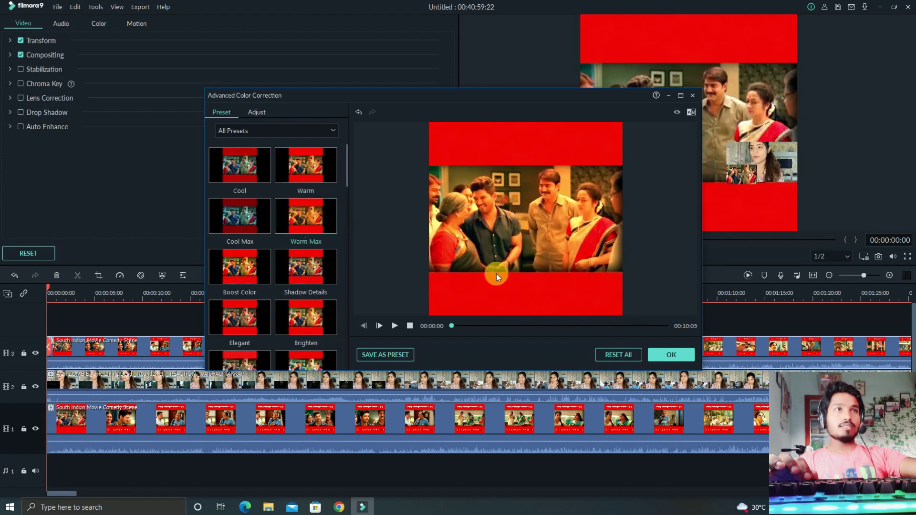
pyautogui.click(660, 354)
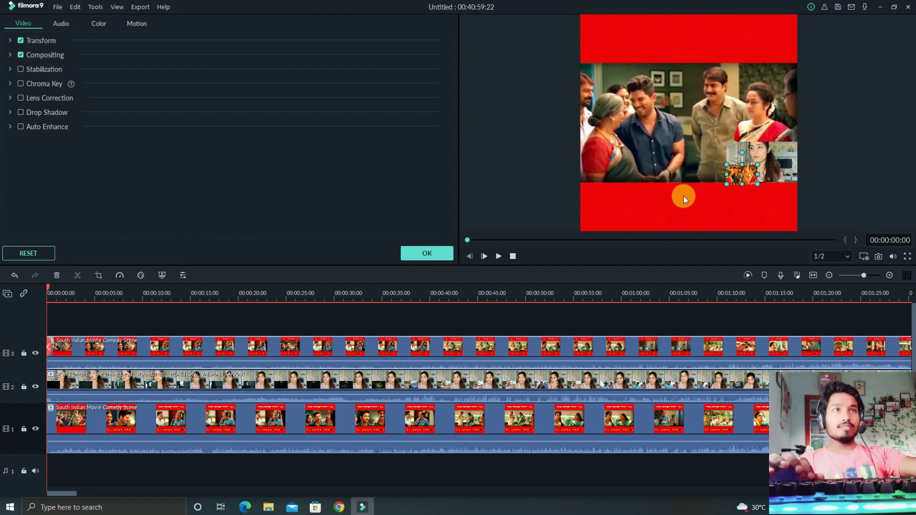
pyautogui.click(437, 257)
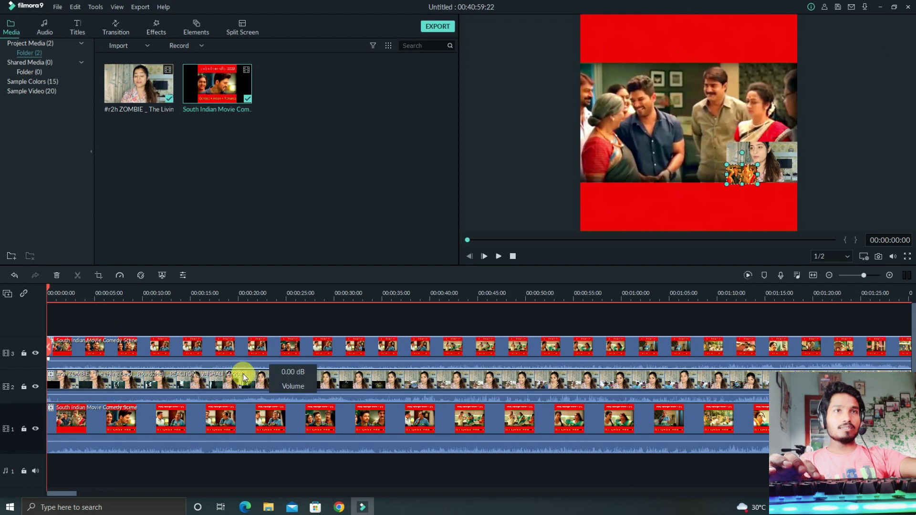
# Play back the layered composition from the start and split the reaction clip on video track 2 at 00:00:42:22
pyautogui.click(219, 328)
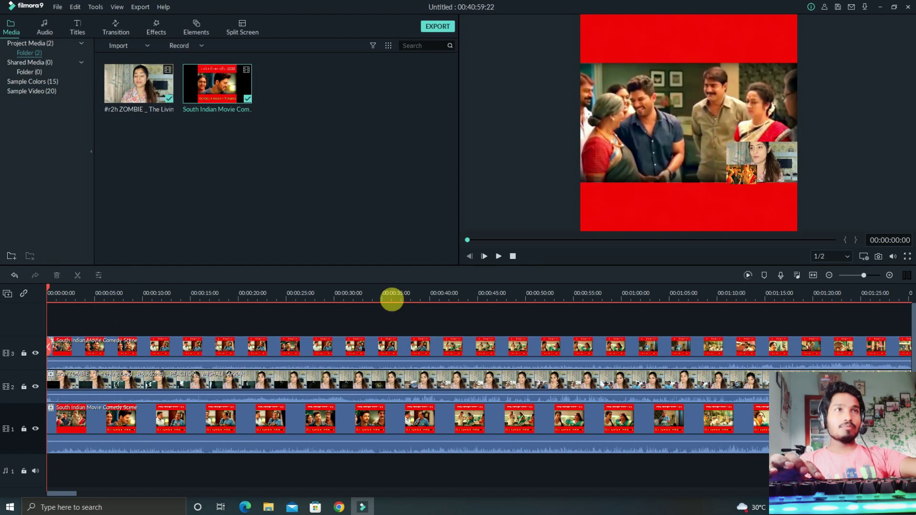
pyautogui.click(499, 257)
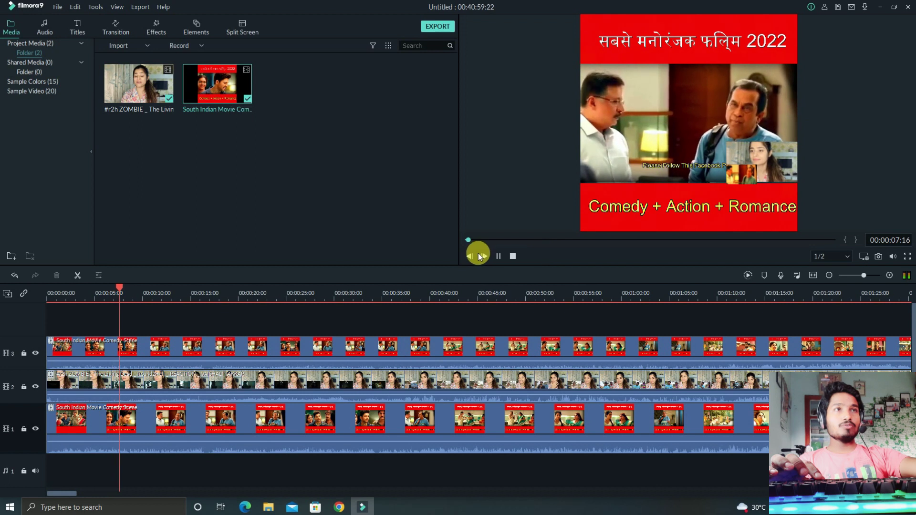
pyautogui.click(497, 256)
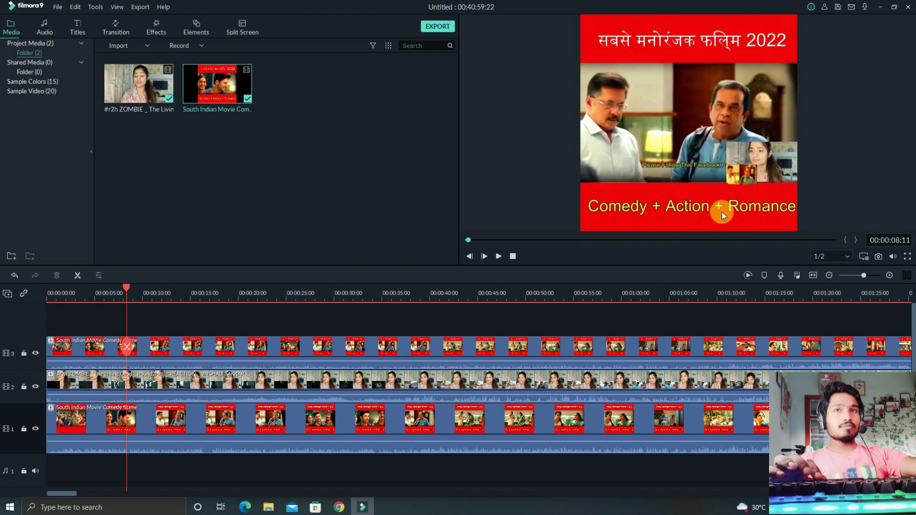
pyautogui.moveTo(126, 287); pyautogui.dragTo(173, 376)
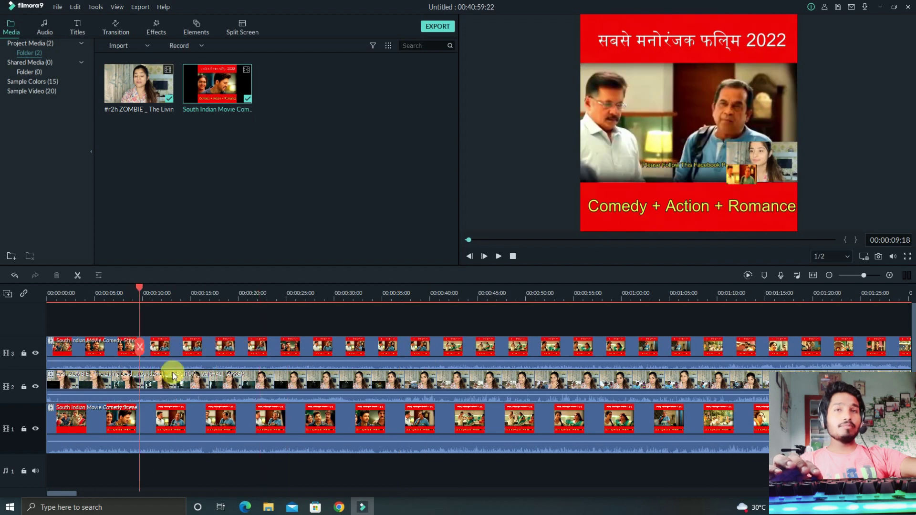
pyautogui.moveTo(149, 288); pyautogui.dragTo(458, 381)
pyautogui.click(470, 376)
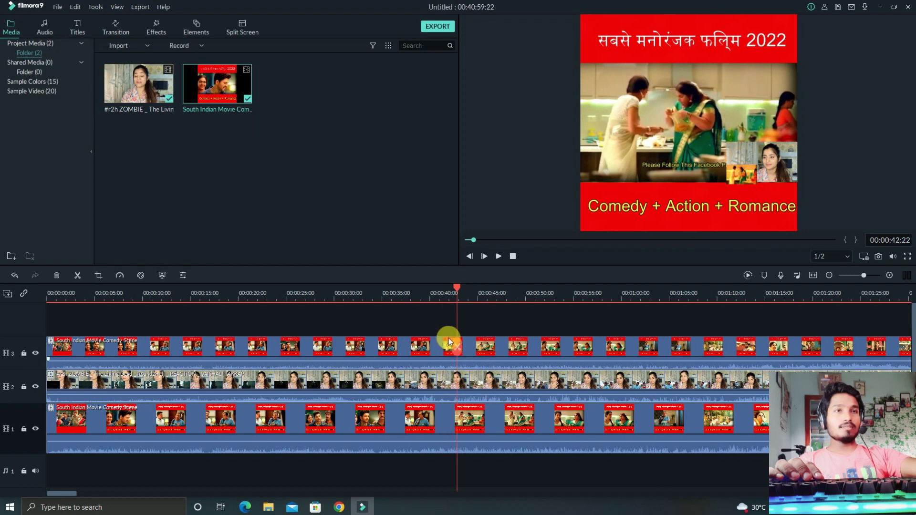
pyautogui.click(457, 347)
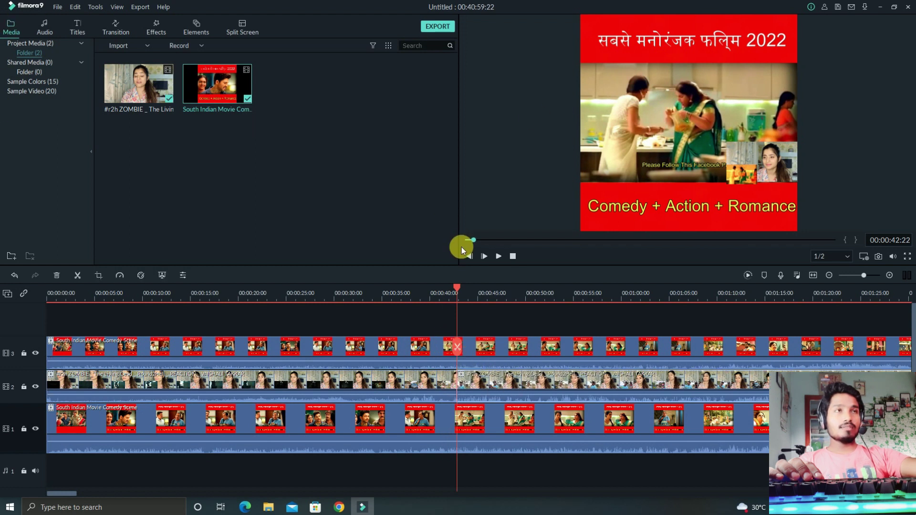
# Split the reaction clip again at 00:01:20:21 and swap its first two pieces on video track 2 so the second piece starts the timeline
pyautogui.moveTo(456, 288); pyautogui.dragTo(821, 331)
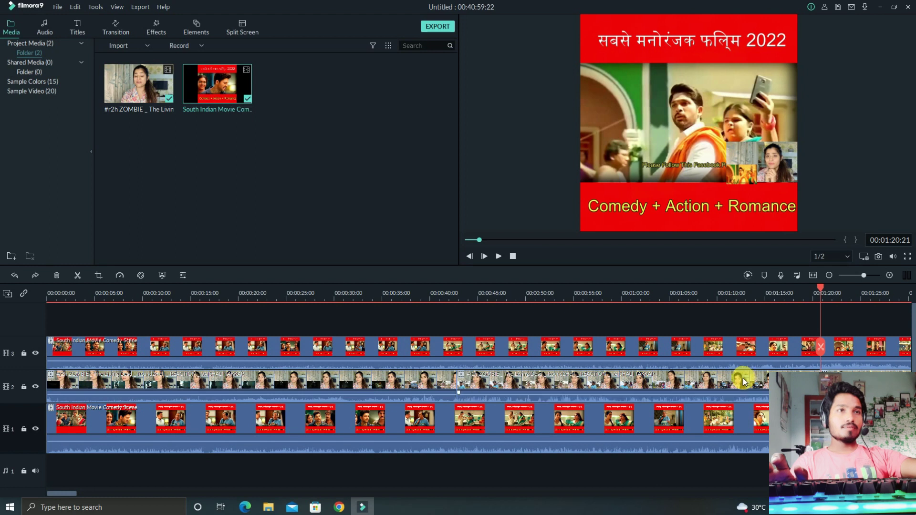
pyautogui.moveTo(630, 381); pyautogui.dragTo(629, 324)
pyautogui.click(370, 413)
pyautogui.moveTo(370, 413); pyautogui.dragTo(734, 424)
pyautogui.click(651, 348)
pyautogui.moveTo(651, 348); pyautogui.dragTo(240, 416)
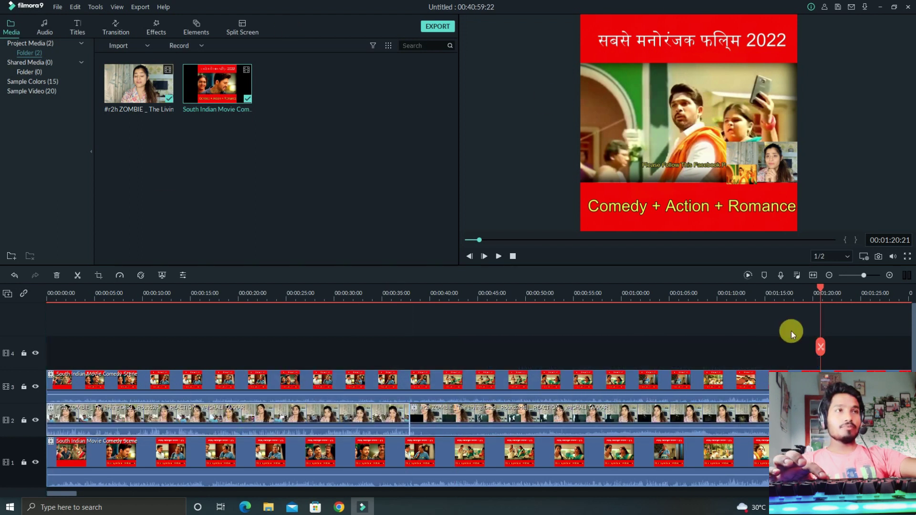
# Move the playhead to 00:00:20:15 and apply the Cool Film color correction preset to the first reaction piece on video track 2
pyautogui.moveTo(814, 293); pyautogui.dragTo(3, 389)
pyautogui.moveTo(49, 290); pyautogui.dragTo(236, 364)
pyautogui.moveTo(244, 367); pyautogui.dragTo(244, 367)
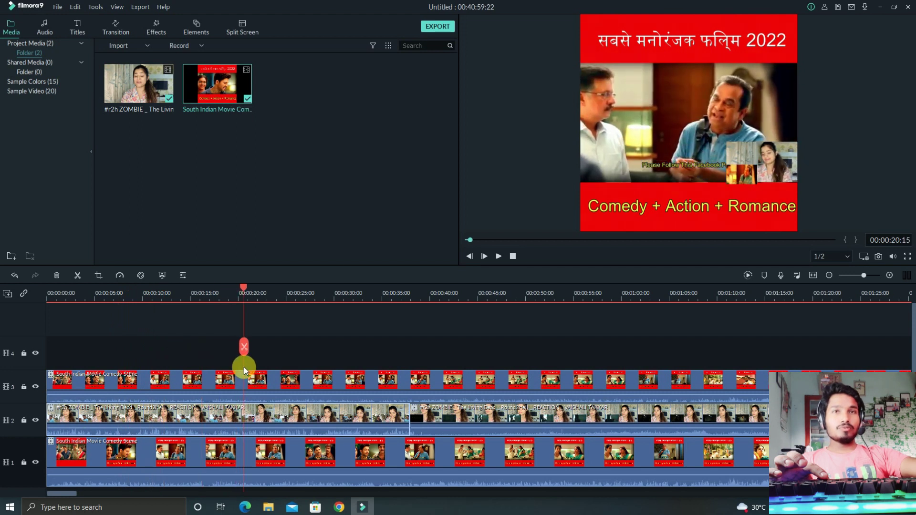
pyautogui.doubleClick(264, 415)
pyautogui.click(142, 277)
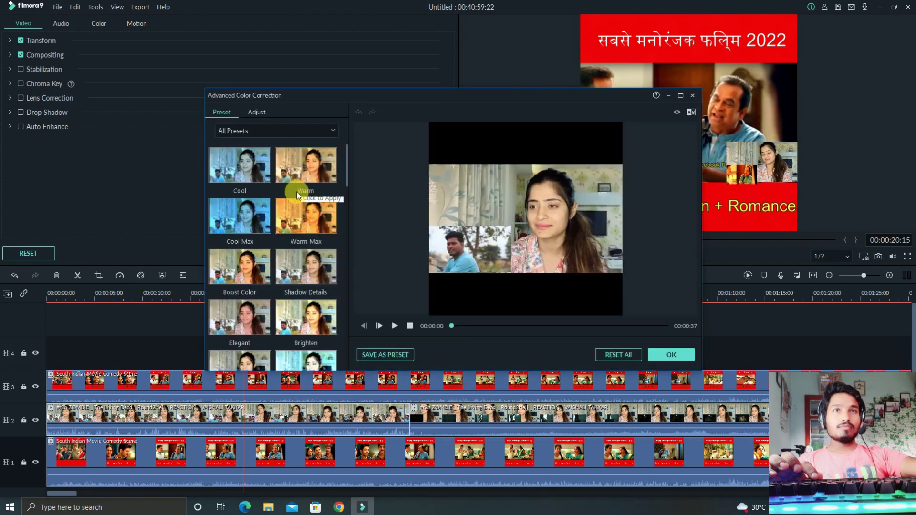
pyautogui.scroll(-5, 297, 195)
pyautogui.scroll(-3, 313, 273)
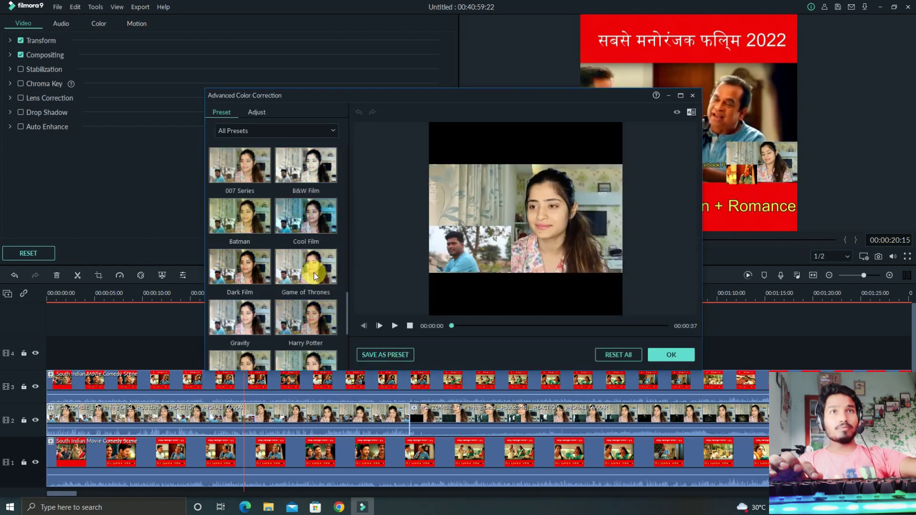
pyautogui.click(314, 227)
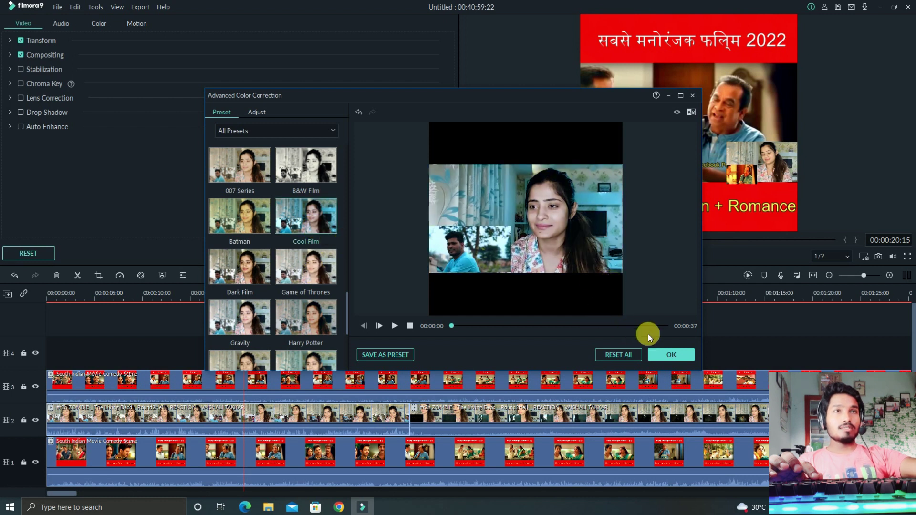
pyautogui.click(673, 356)
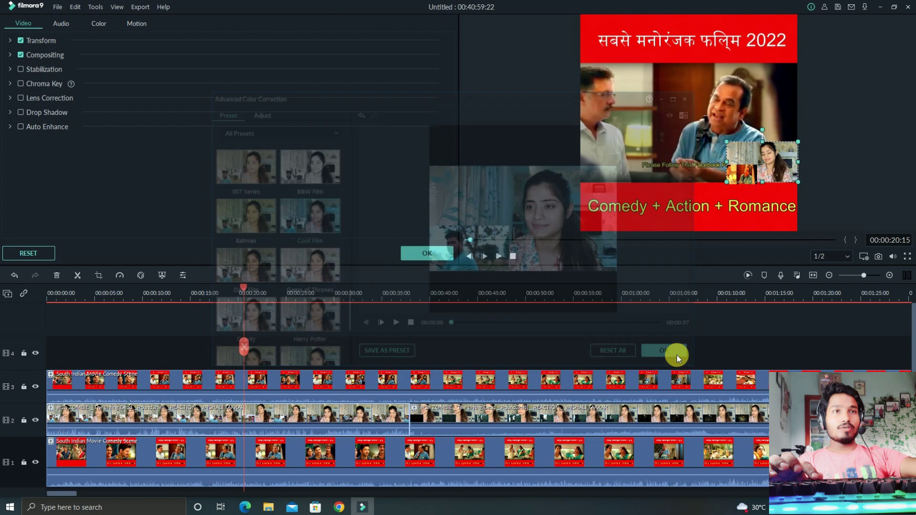
# Apply the Cool color correction preset to the second reaction piece on video track 2
pyautogui.click(496, 420)
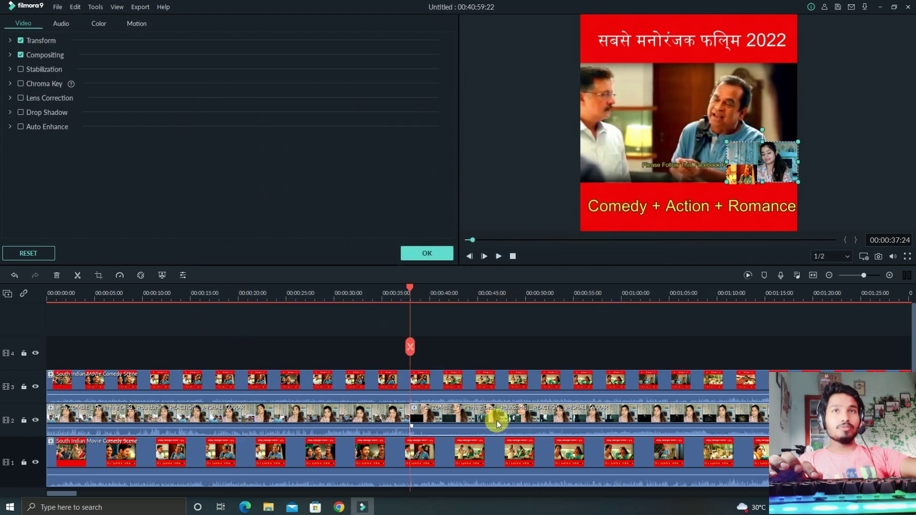
pyautogui.click(142, 276)
pyautogui.scroll(-3, 277, 281)
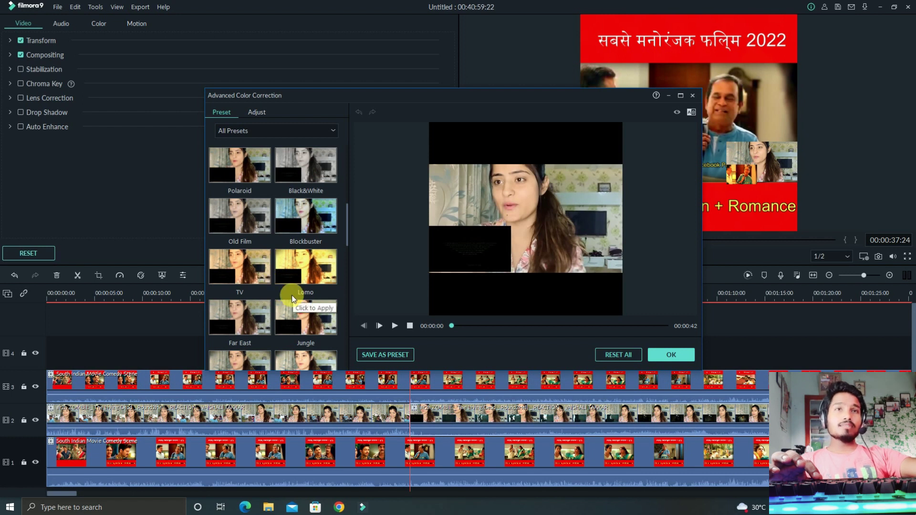
pyautogui.scroll(-5, 291, 295)
pyautogui.scroll(-5, 282, 334)
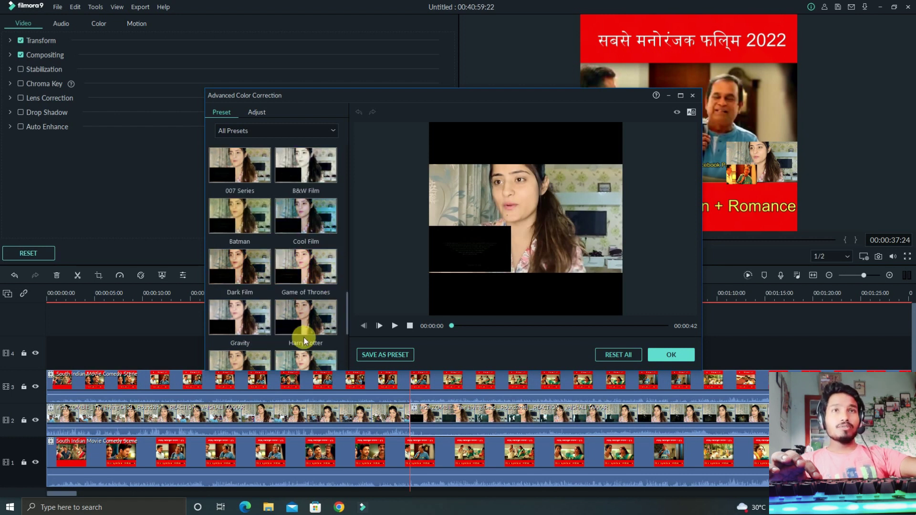
pyautogui.scroll(15, 259, 326)
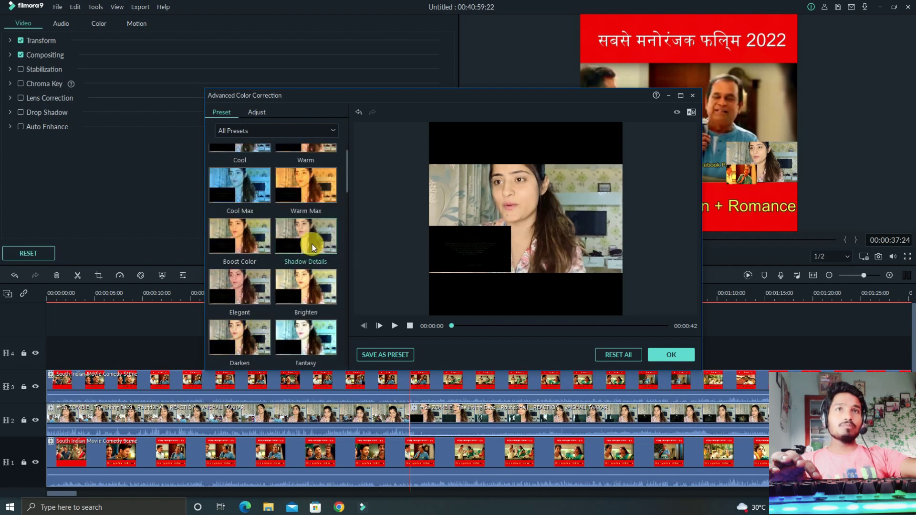
pyautogui.scroll(1, 302, 263)
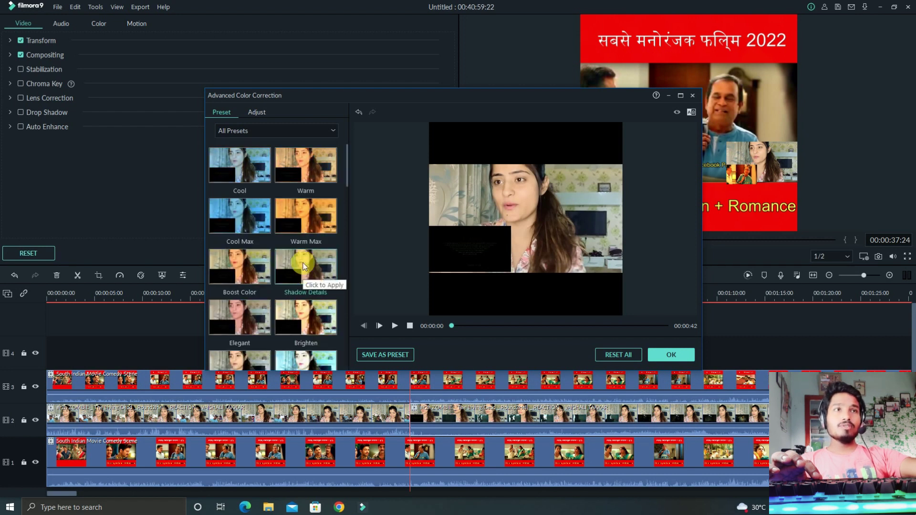
pyautogui.click(259, 173)
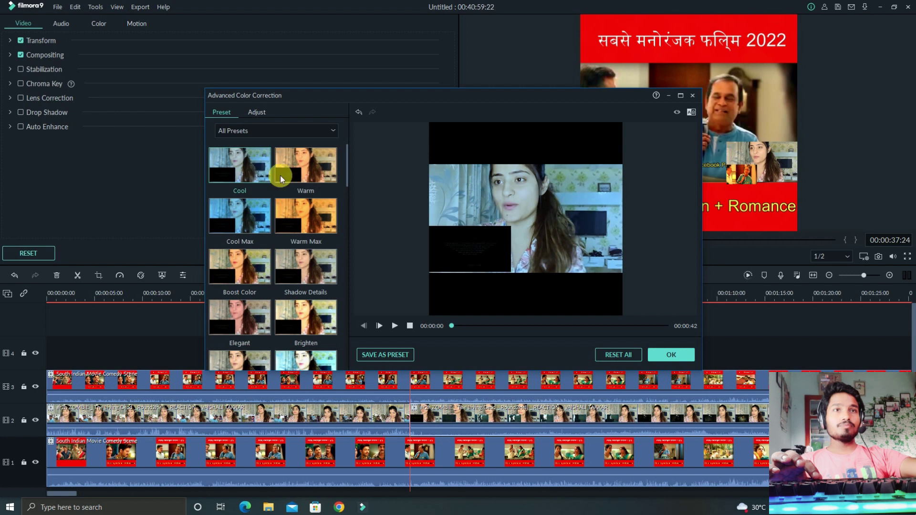
pyautogui.click(671, 355)
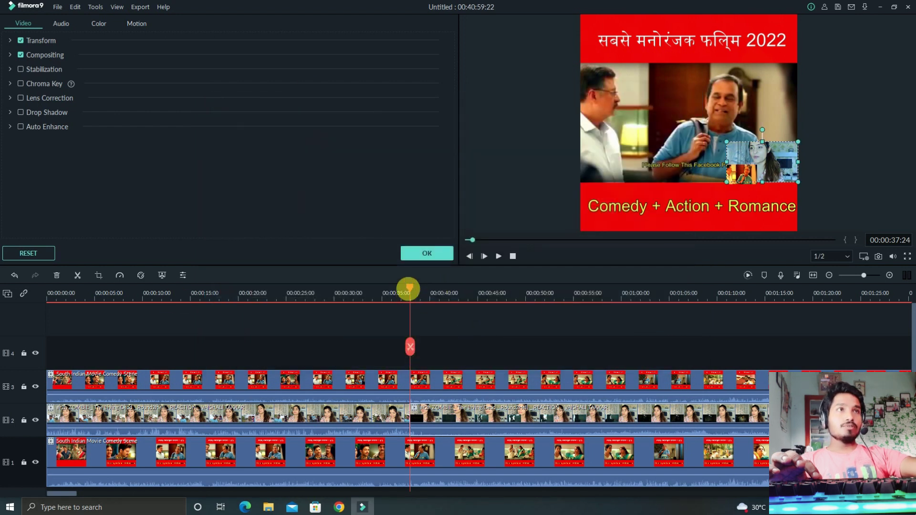
# Delete the second reaction piece from video track 2 with the gap closed, and leave the clip settings
pyautogui.moveTo(409, 288); pyautogui.dragTo(654, 361)
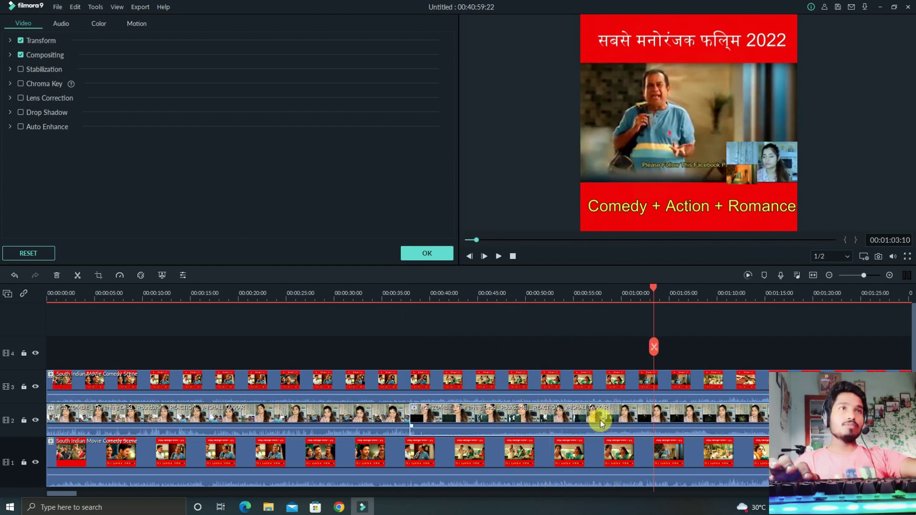
pyautogui.hotkey('ctrl', 'z')
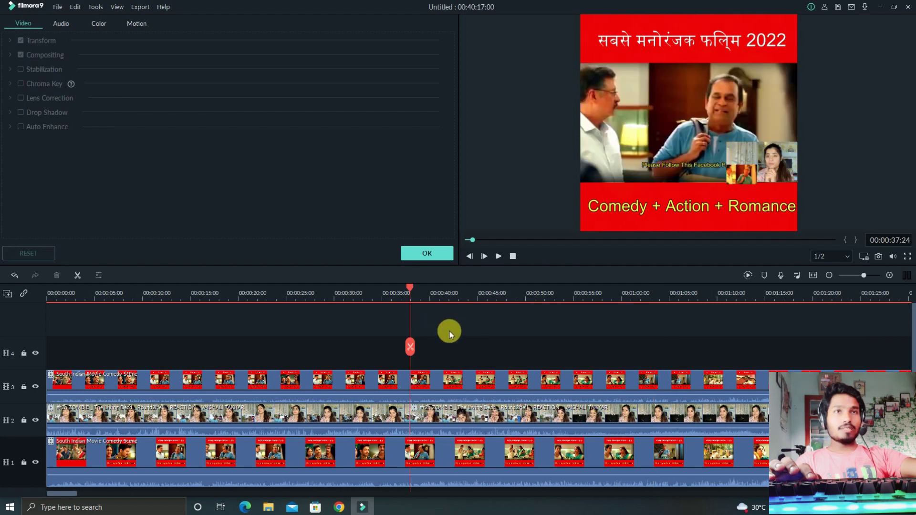
pyautogui.click(423, 254)
# Split the reaction clip on video track 2 at 00:01:19:16
pyautogui.moveTo(411, 288); pyautogui.dragTo(809, 406)
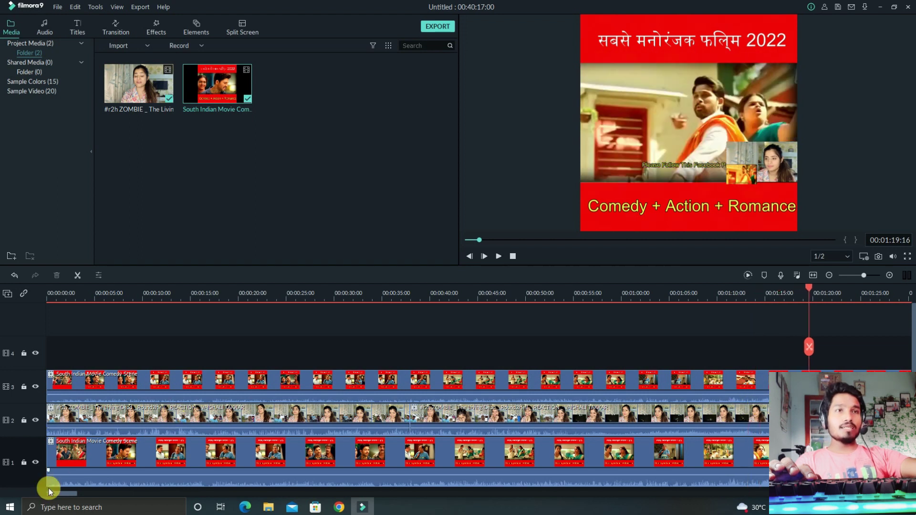
pyautogui.scroll(-5, 401, 301)
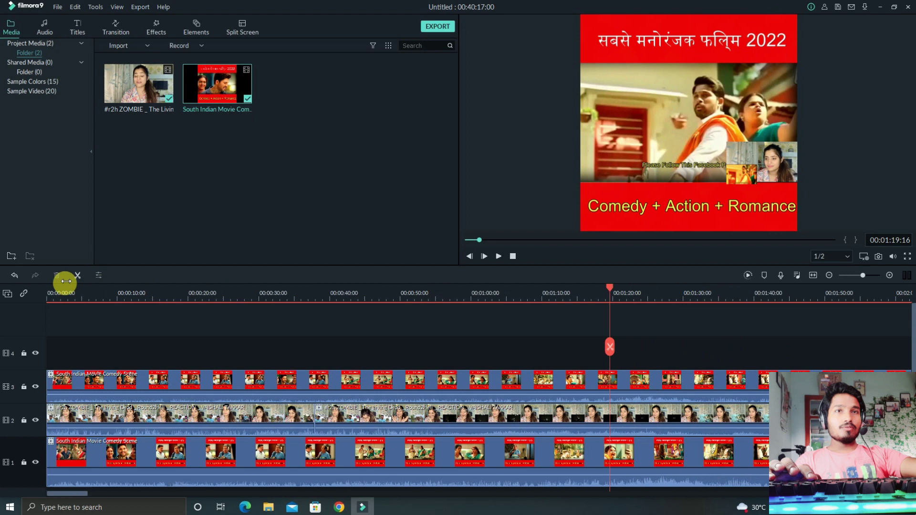
pyautogui.scroll(-4, 415, 300)
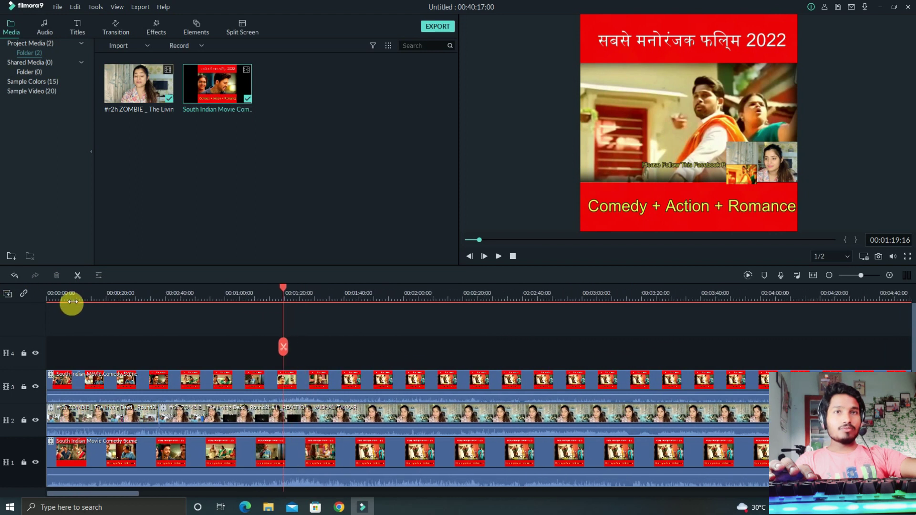
pyautogui.scroll(-1, 71, 302)
pyautogui.click(268, 407)
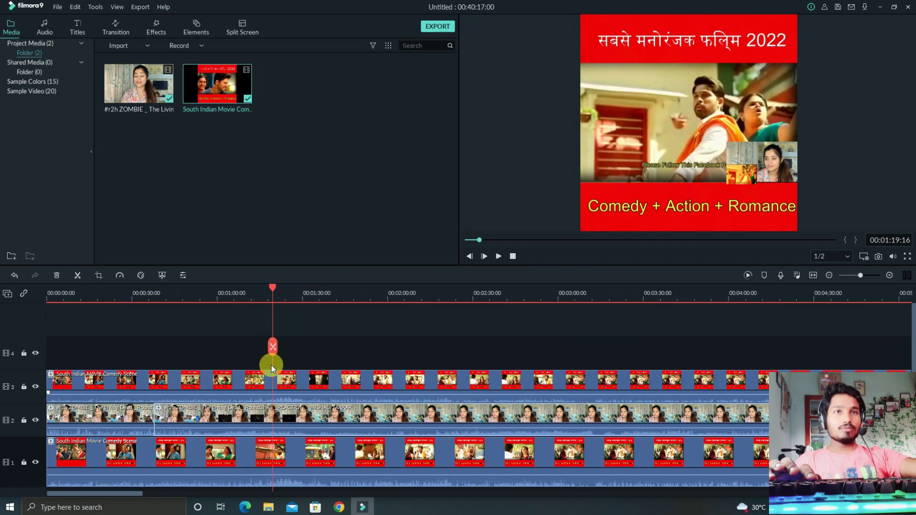
pyautogui.click(273, 347)
# Try to move the reaction clip after 00:01:19:16 further along video track 2
pyautogui.moveTo(293, 416); pyautogui.dragTo(499, 428)
pyautogui.click(376, 416)
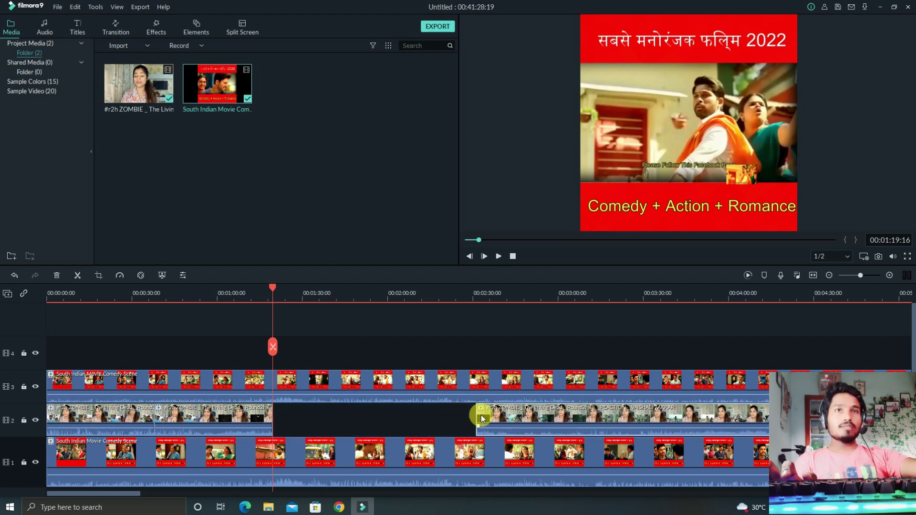
pyautogui.press('Delete')
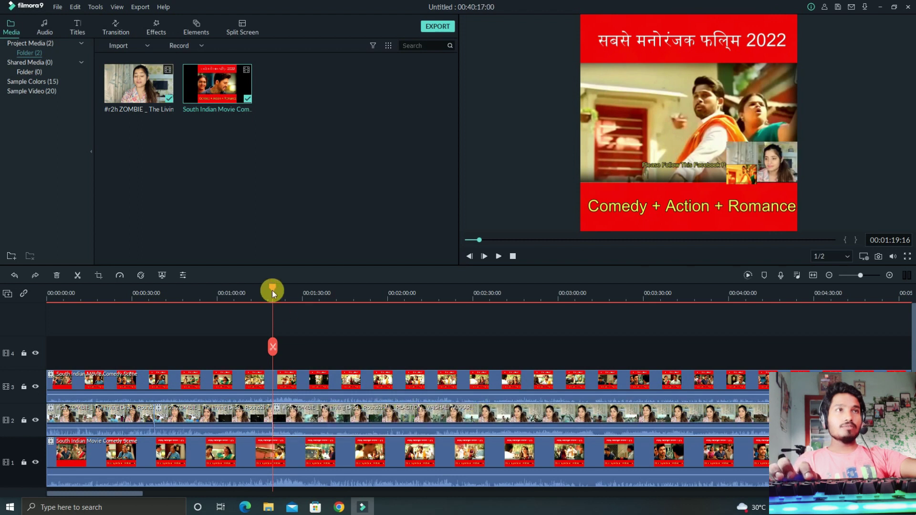
# Split the reaction clip at 00:02:27:10 and move the piece before that cut up to video track 4
pyautogui.click(466, 330)
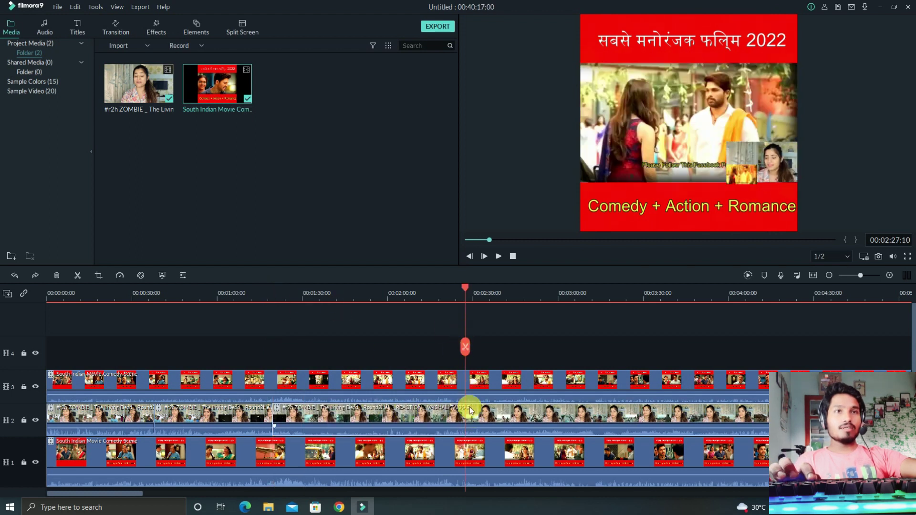
pyautogui.click(465, 347)
pyautogui.moveTo(395, 425); pyautogui.dragTo(393, 358)
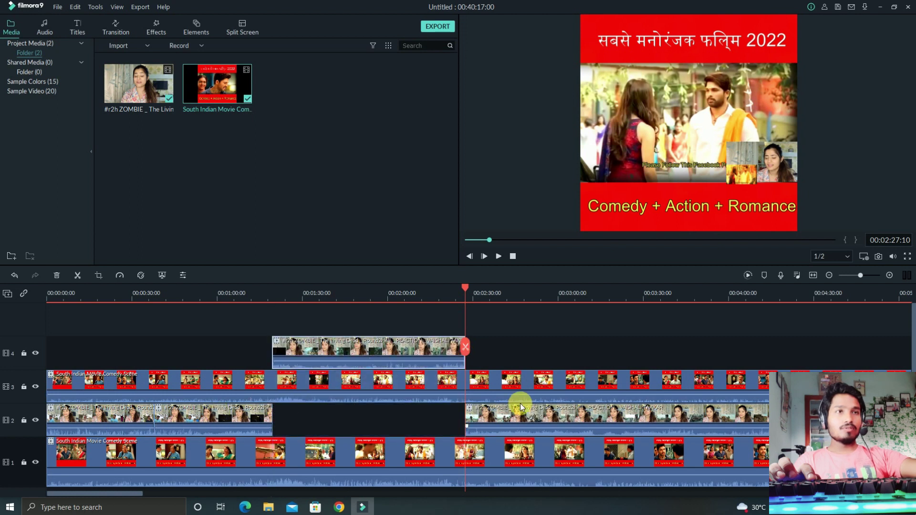
# Split the reaction clip at 00:03:57:01 and swap that piece with the one on video track 4, placing both on video track 2
pyautogui.moveTo(467, 288); pyautogui.dragTo(720, 347)
pyautogui.click(665, 419)
pyautogui.click(720, 347)
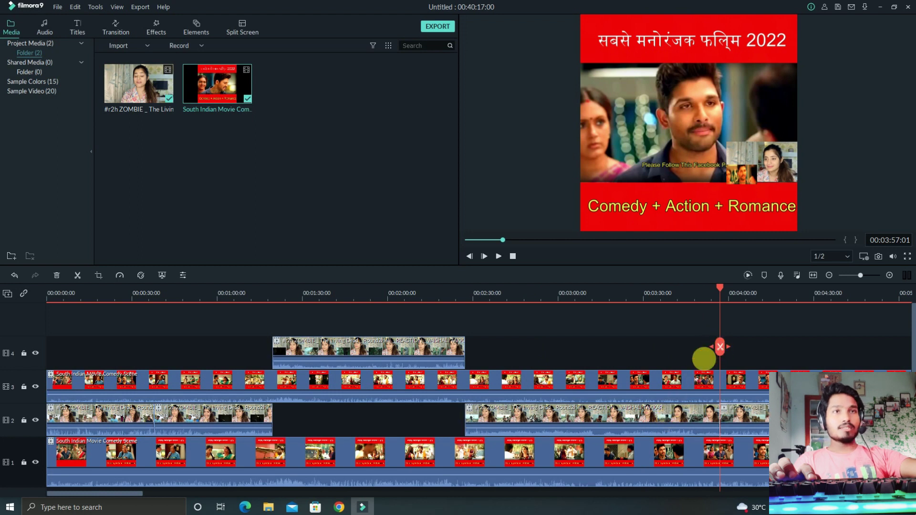
pyautogui.moveTo(667, 411); pyautogui.dragTo(666, 363)
pyautogui.moveTo(407, 367); pyautogui.dragTo(642, 419)
pyautogui.moveTo(538, 348); pyautogui.dragTo(355, 414)
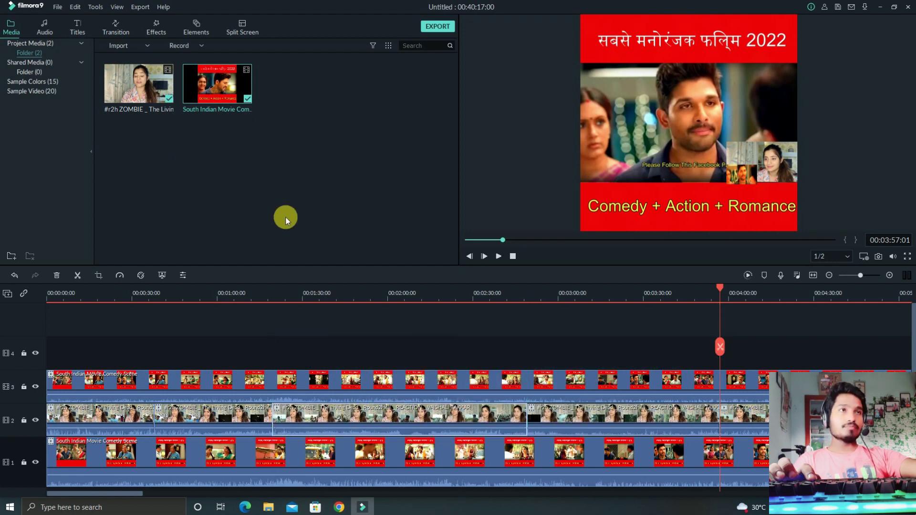
# Split the reaction clip on video track 2 at 00:06:35:11 and remove everything beyond 00:10:05:12
pyautogui.moveTo(716, 287); pyautogui.dragTo(551, 410)
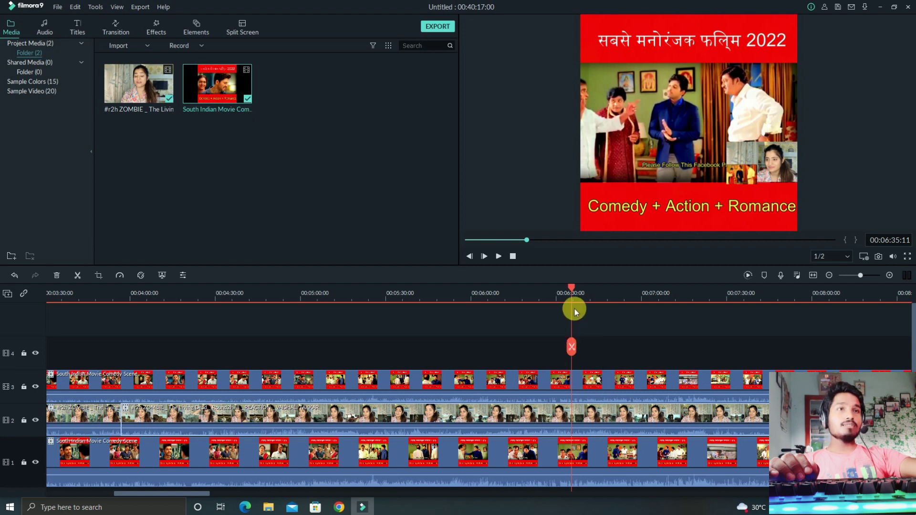
pyautogui.click(572, 347)
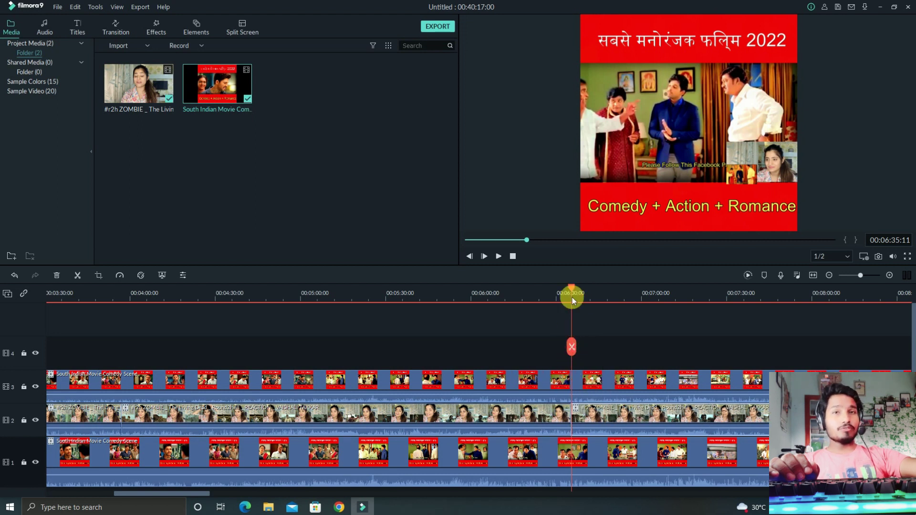
pyautogui.moveTo(572, 287); pyautogui.dragTo(868, 370)
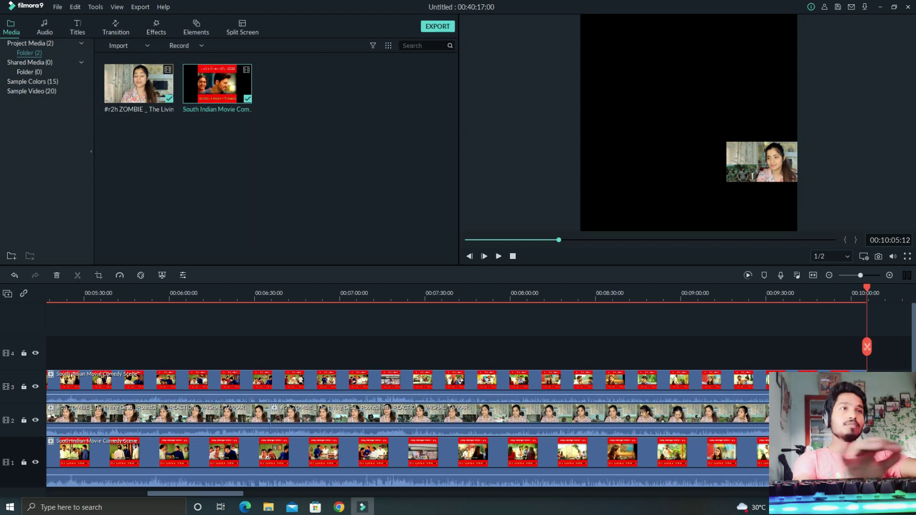
pyautogui.click(829, 313)
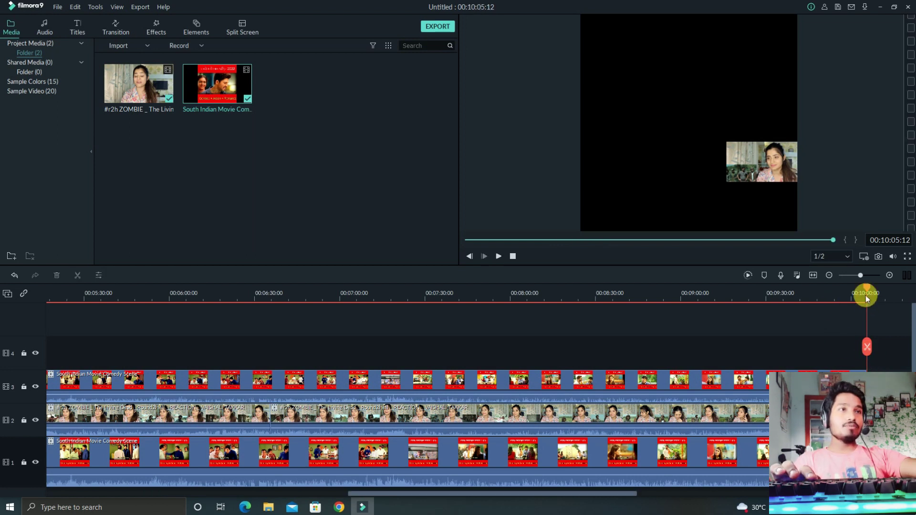
# Split the clips at 00:10:02:07 and delete the leftover ends so the composition finishes there
pyautogui.moveTo(867, 291)
pyautogui.mouseDown()
pyautogui.moveTo(831, 303)
pyautogui.moveTo(860, 304)
pyautogui.mouseUp()
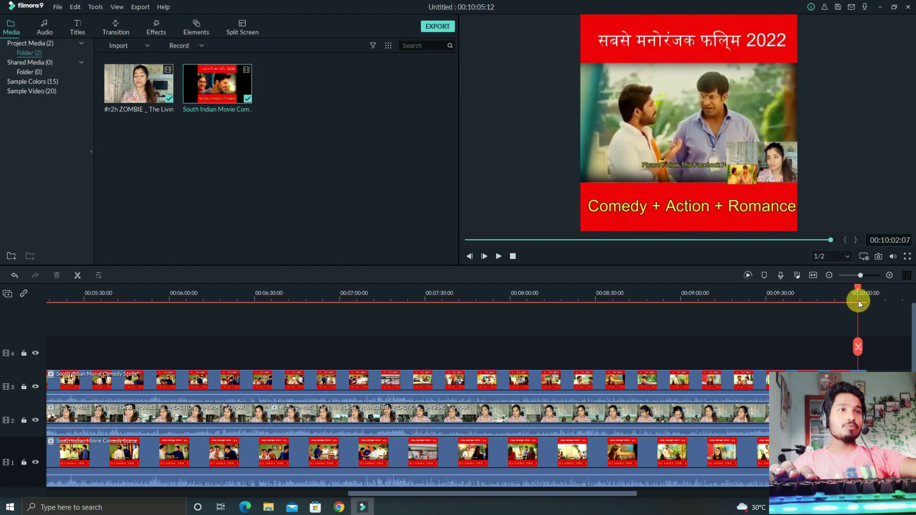
pyautogui.click(846, 372)
pyautogui.click(858, 375)
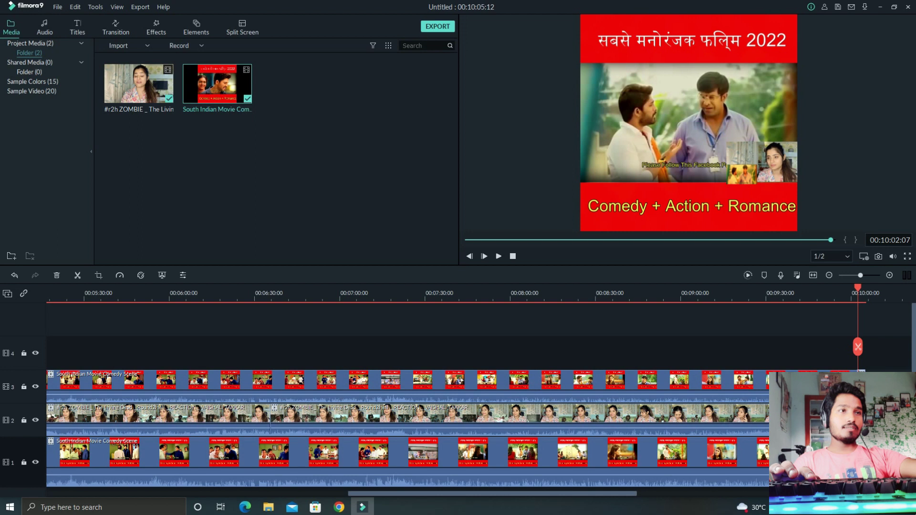
pyautogui.click(860, 352)
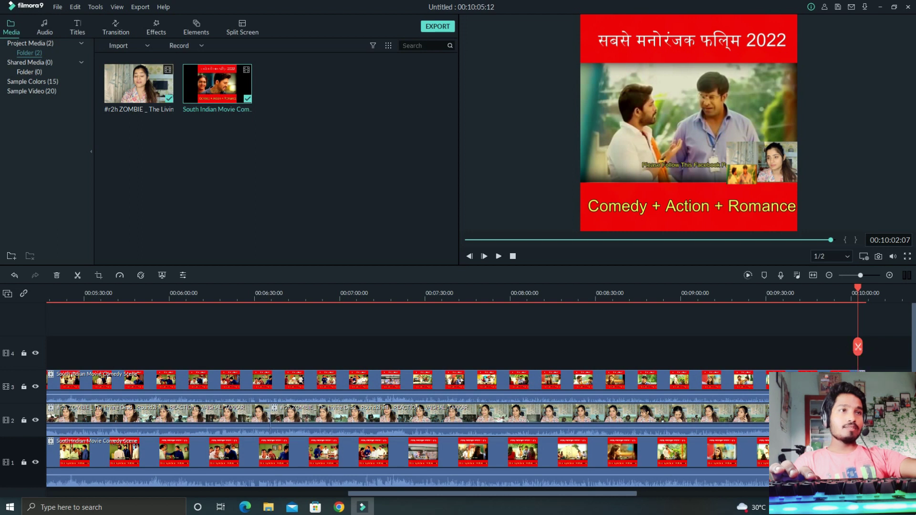
pyautogui.click(859, 347)
pyautogui.press('Delete')
pyautogui.press('Delete')
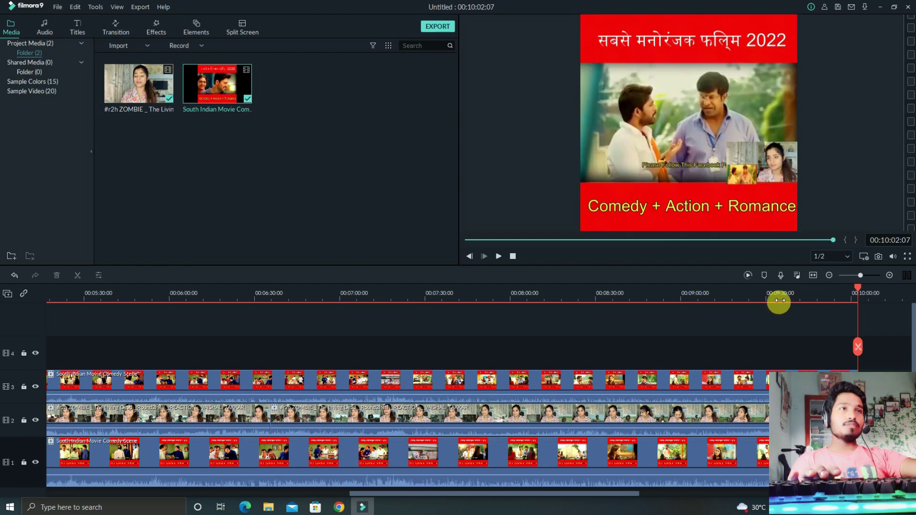
# Return to the start of the timeline and lower the audio volume of the movie copy on video track 3
pyautogui.press('Home')
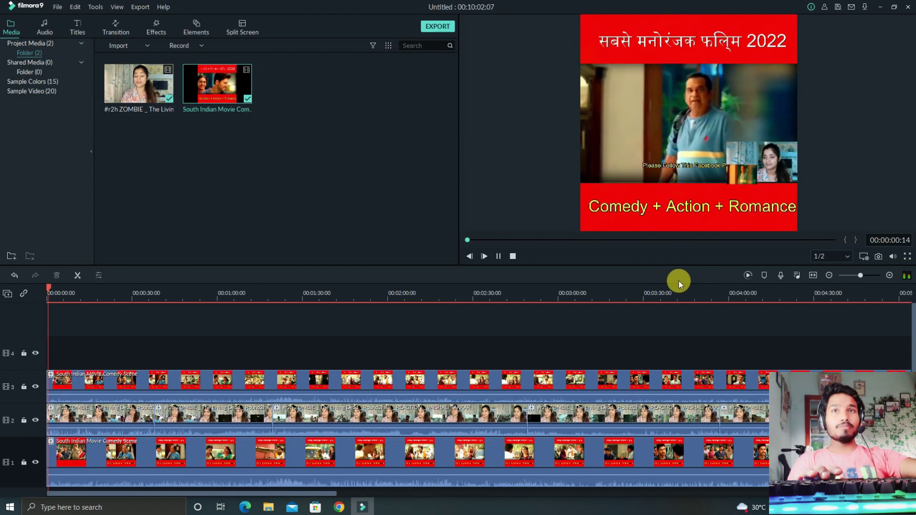
pyautogui.moveTo(50, 288); pyautogui.dragTo(42, 288)
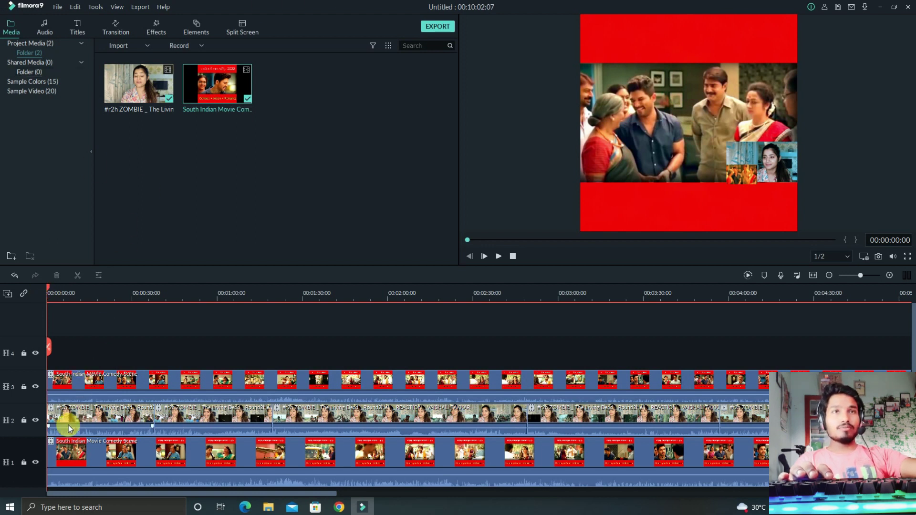
pyautogui.scroll(-3, 68, 426)
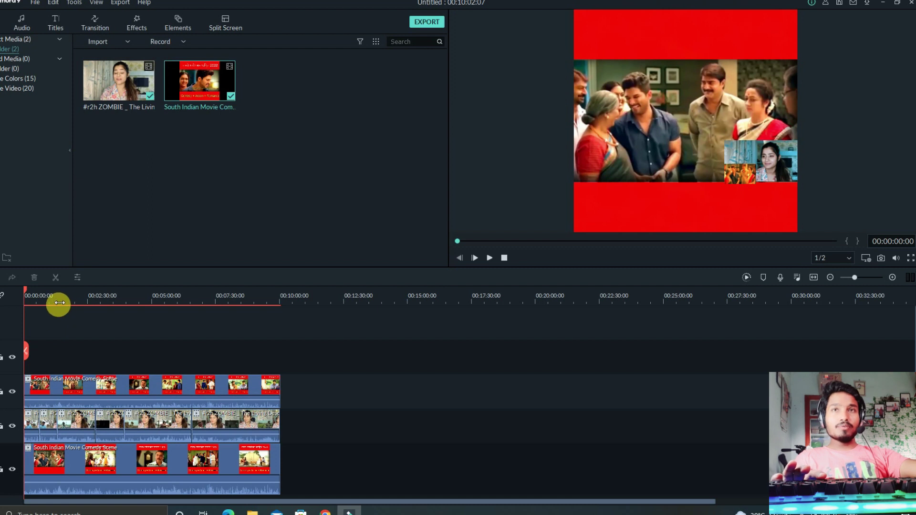
pyautogui.scroll(3, 99, 303)
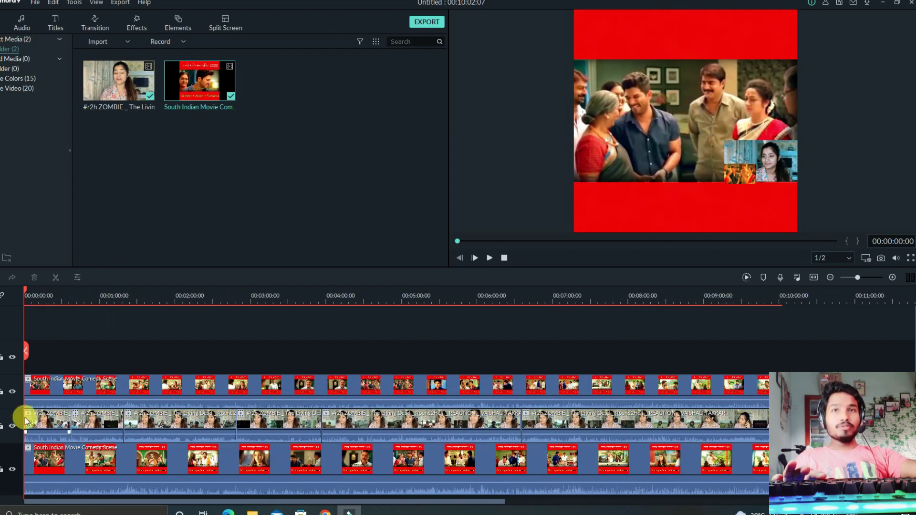
pyautogui.click(42, 427)
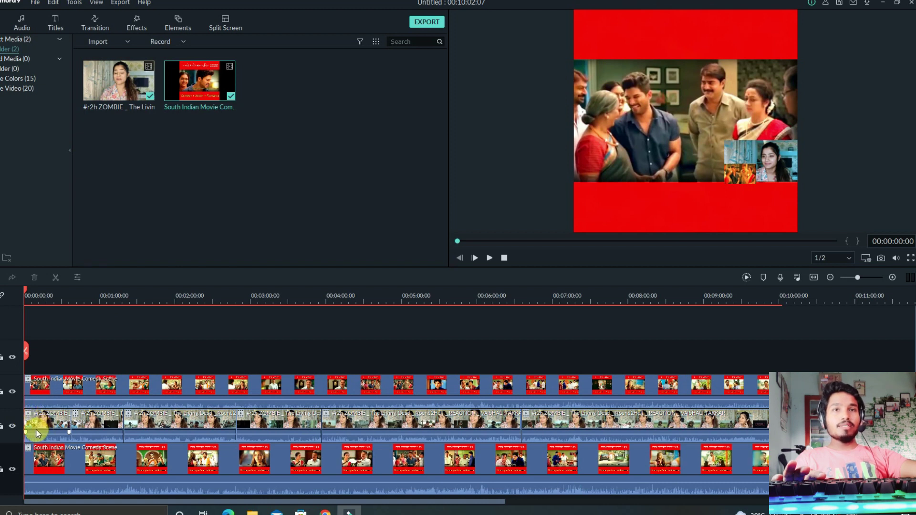
pyautogui.click(37, 472)
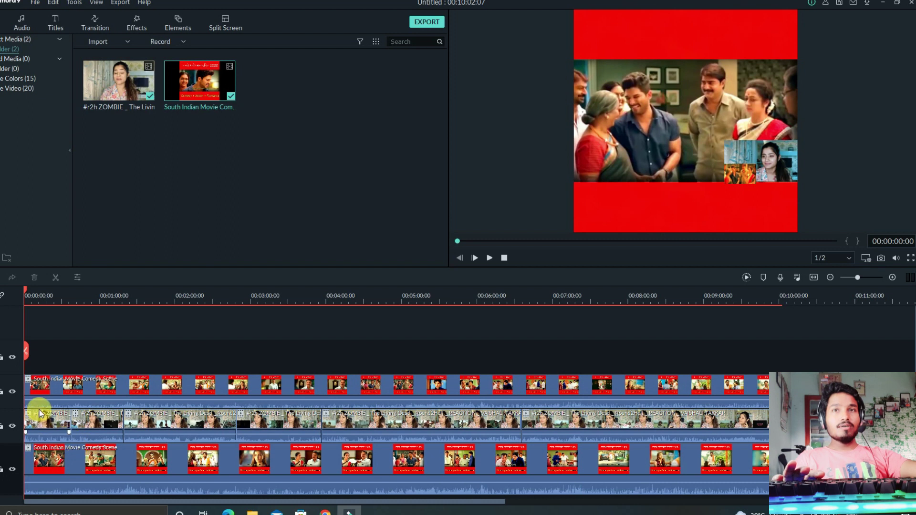
pyautogui.moveTo(34, 406)
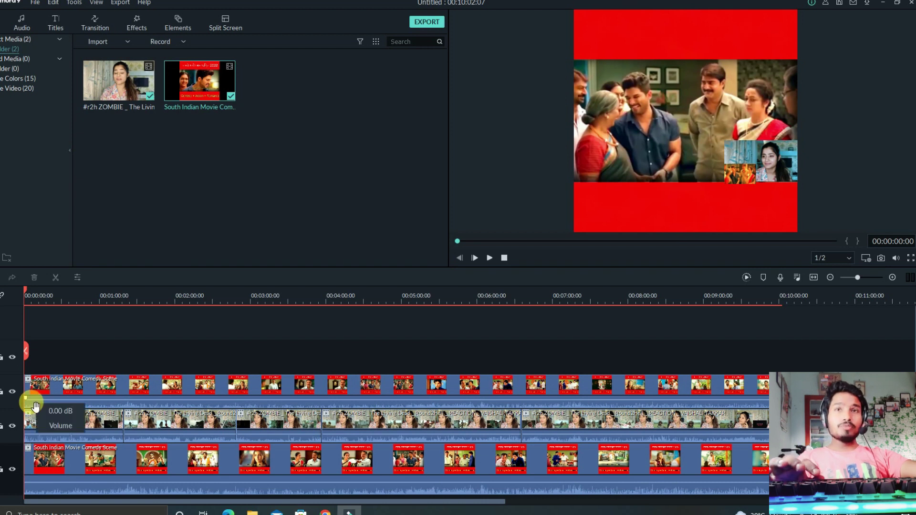
pyautogui.moveTo(35, 408); pyautogui.dragTo(24, 425)
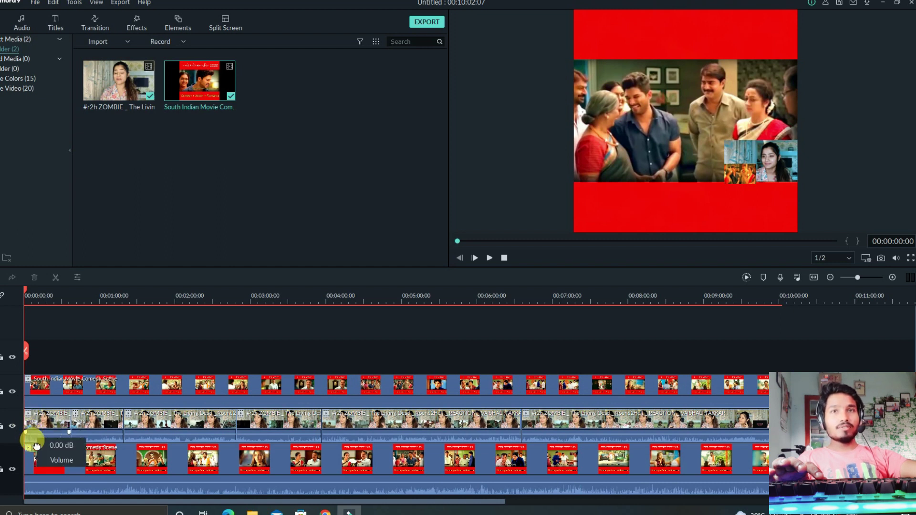
pyautogui.moveTo(82, 431); pyautogui.dragTo(62, 432)
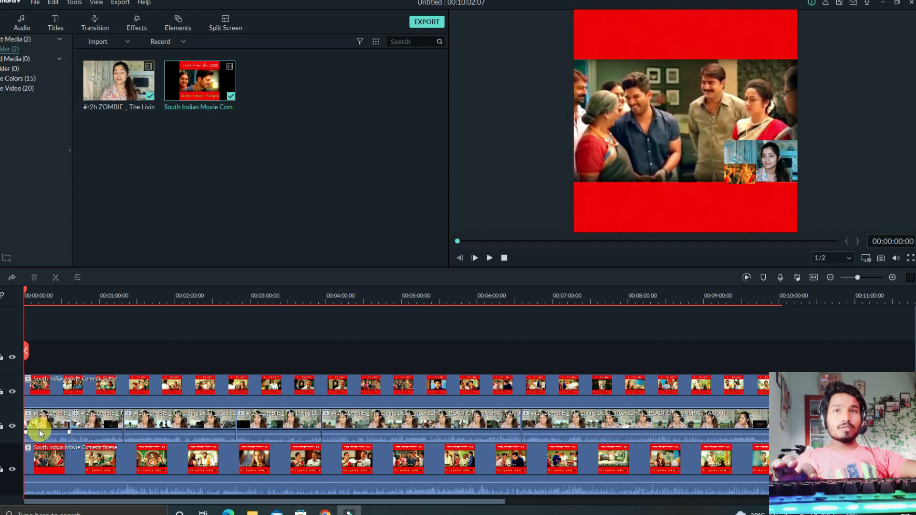
pyautogui.moveTo(40, 432)
pyautogui.moveTo(41, 440); pyautogui.dragTo(120, 445)
pyautogui.click(73, 439)
pyautogui.hotkey('ctrl', 'z')
pyautogui.hotkey('ctrl', 'z')
pyautogui.hotkey('ctrl', 'z')
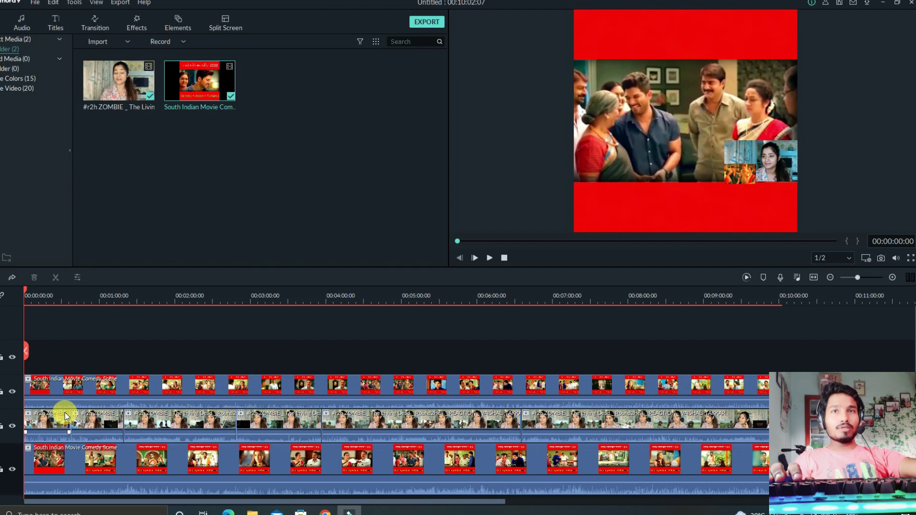
# Lower the audio volume of every reaction clip on video track 2 to -∞ dB
pyautogui.moveTo(47, 404)
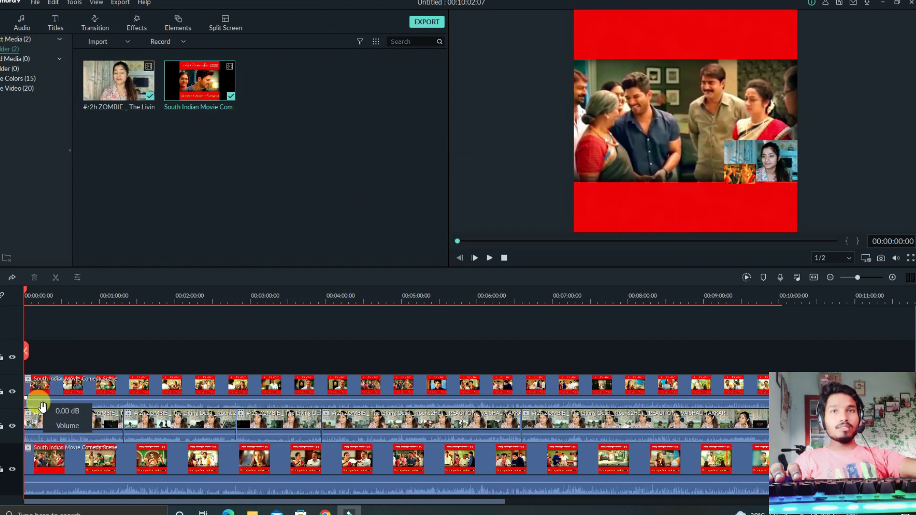
pyautogui.moveTo(50, 441)
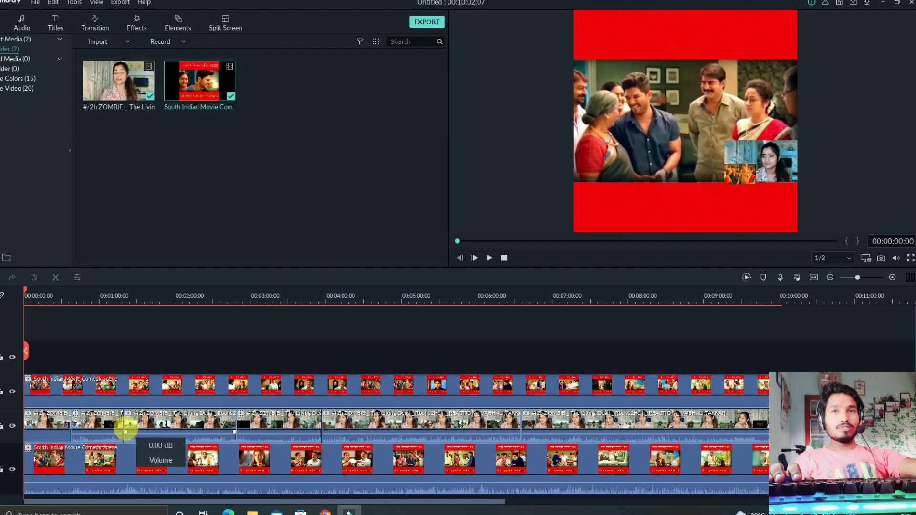
pyautogui.moveTo(82, 430); pyautogui.dragTo(126, 431)
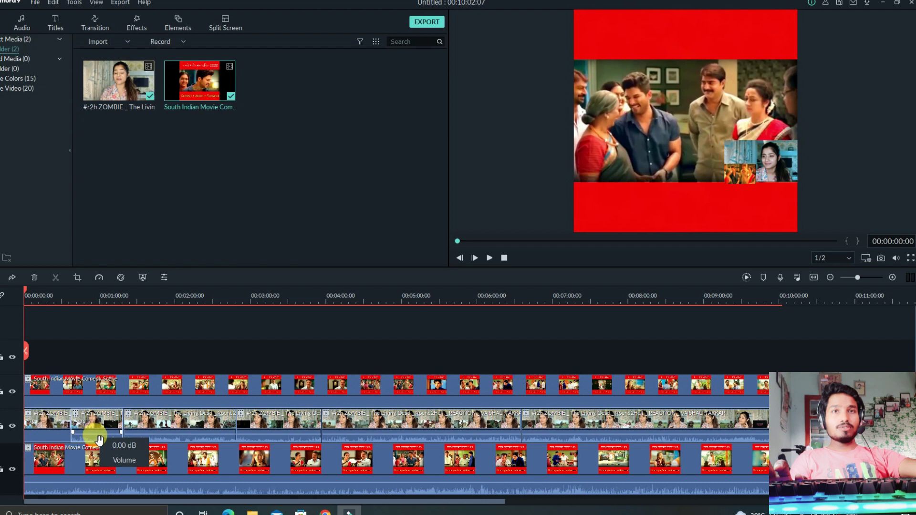
pyautogui.click(143, 437)
pyautogui.click(246, 437)
pyautogui.click(354, 437)
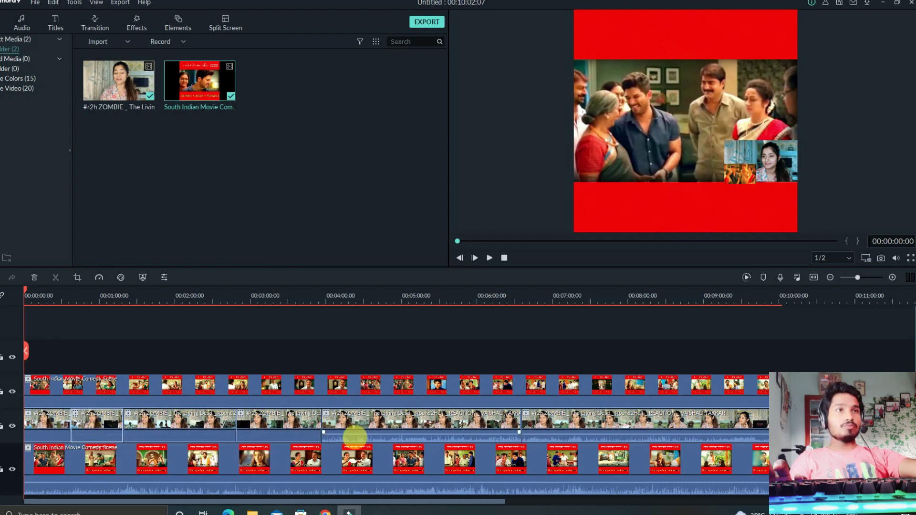
pyautogui.click(797, 277)
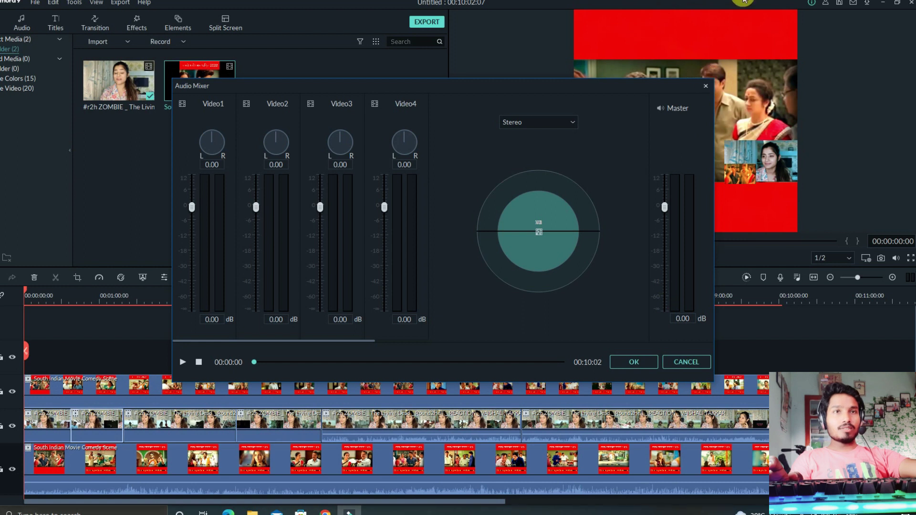
pyautogui.press('Escape')
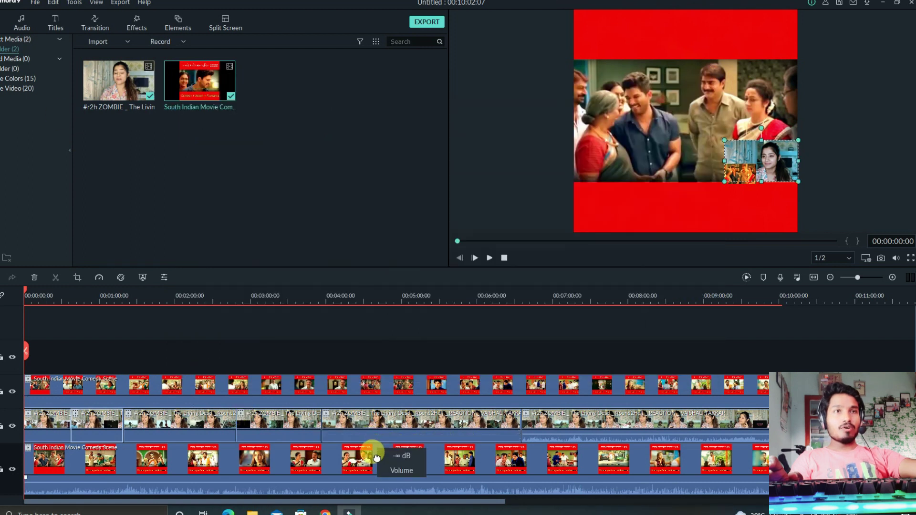
pyautogui.moveTo(552, 434); pyautogui.dragTo(557, 452)
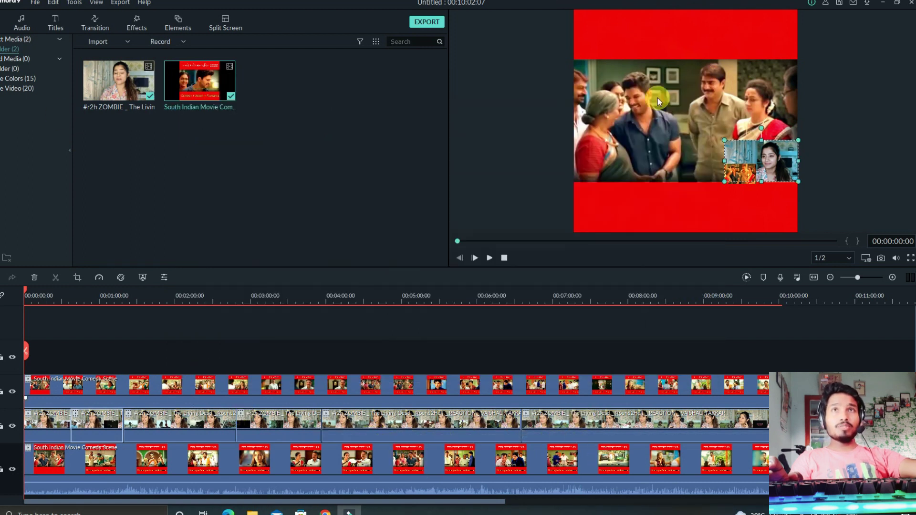
# Add a Fade transition at the cut between the first and second reaction clips on video track 2 and shorten it
pyautogui.click(95, 22)
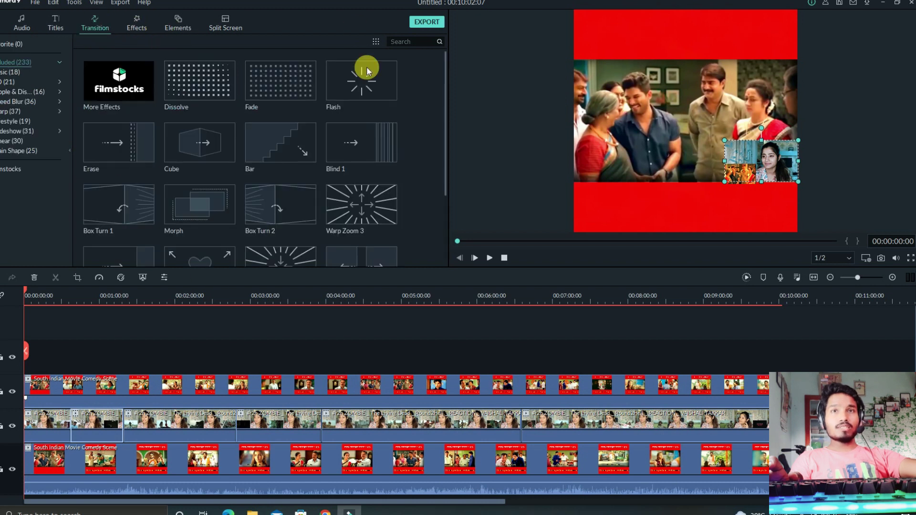
pyautogui.moveTo(292, 83); pyautogui.dragTo(58, 421)
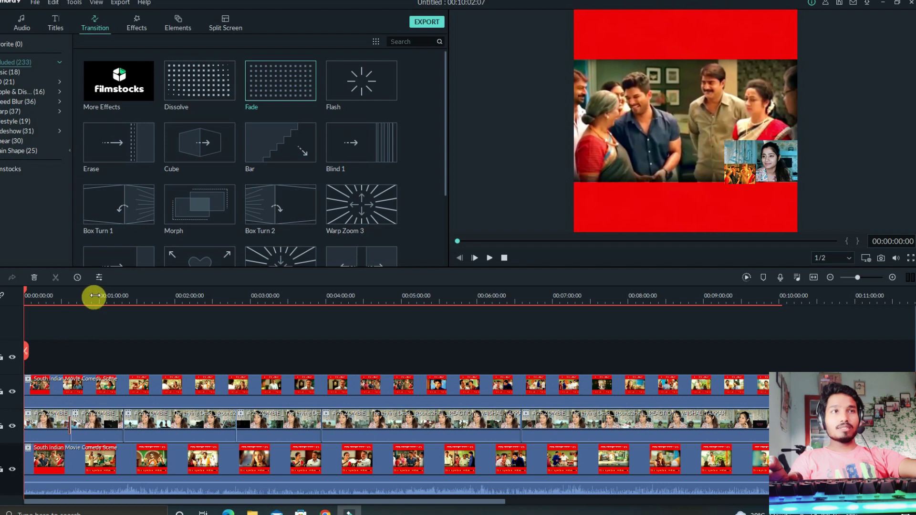
pyautogui.moveTo(94, 296); pyautogui.dragTo(659, 307)
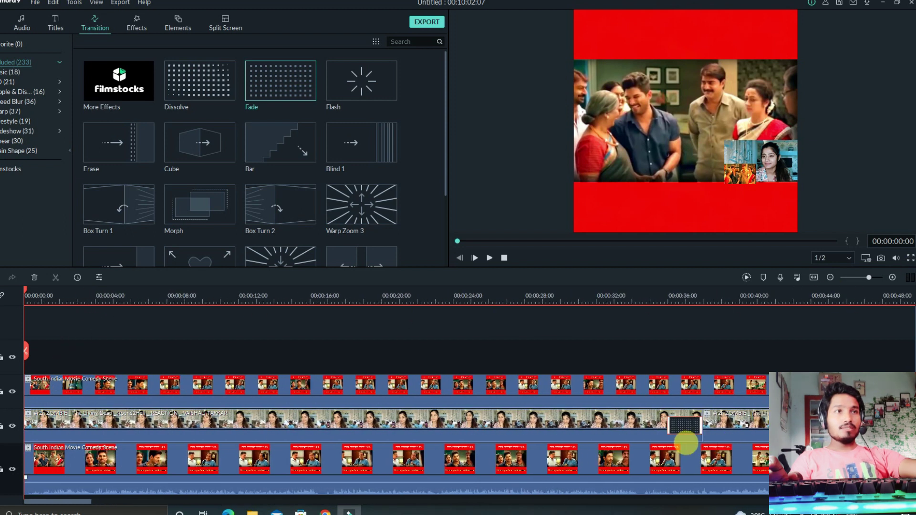
pyautogui.moveTo(683, 430); pyautogui.dragTo(719, 423)
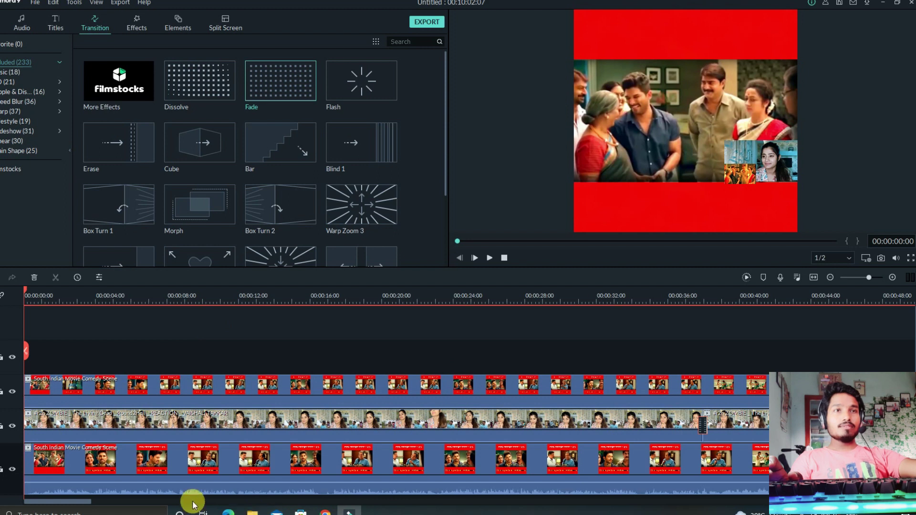
# Add a Fade transition at the cut between the second and third reaction clips and shorten it
pyautogui.moveTo(51, 502); pyautogui.dragTo(119, 502)
pyautogui.moveTo(420, 301); pyautogui.dragTo(65, 312)
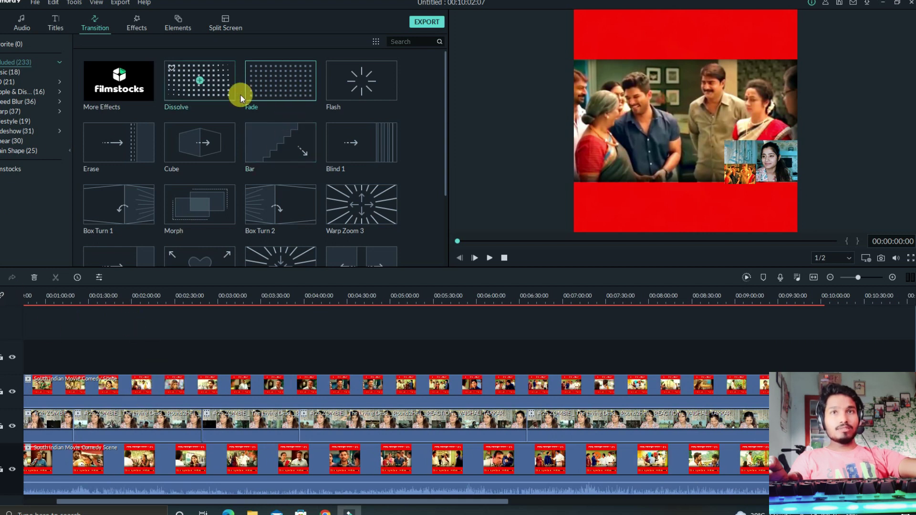
pyautogui.moveTo(241, 95)
pyautogui.mouseDown()
pyautogui.moveTo(297, 82)
pyautogui.moveTo(114, 406)
pyautogui.moveTo(78, 425)
pyautogui.moveTo(84, 409)
pyautogui.mouseUp()
pyautogui.moveTo(108, 301); pyautogui.dragTo(714, 286)
pyautogui.moveTo(439, 420); pyautogui.dragTo(441, 424)
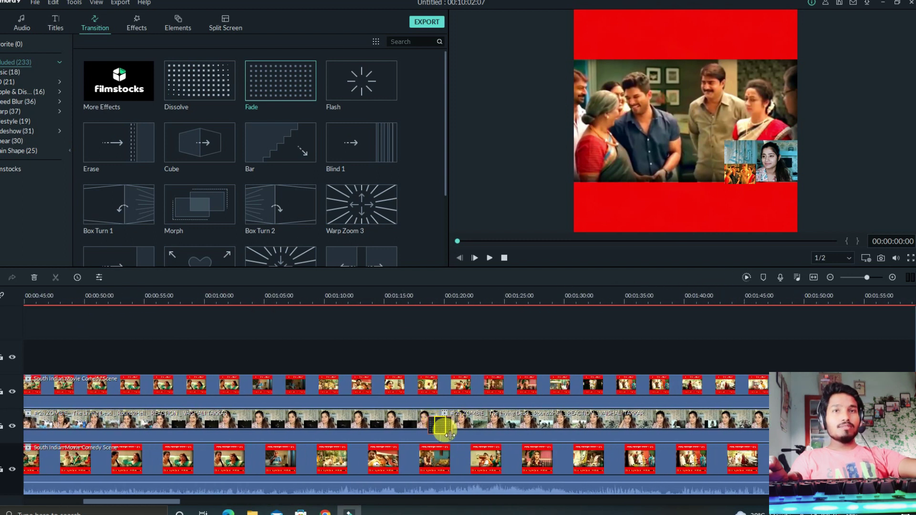
pyautogui.moveTo(166, 498); pyautogui.dragTo(74, 510)
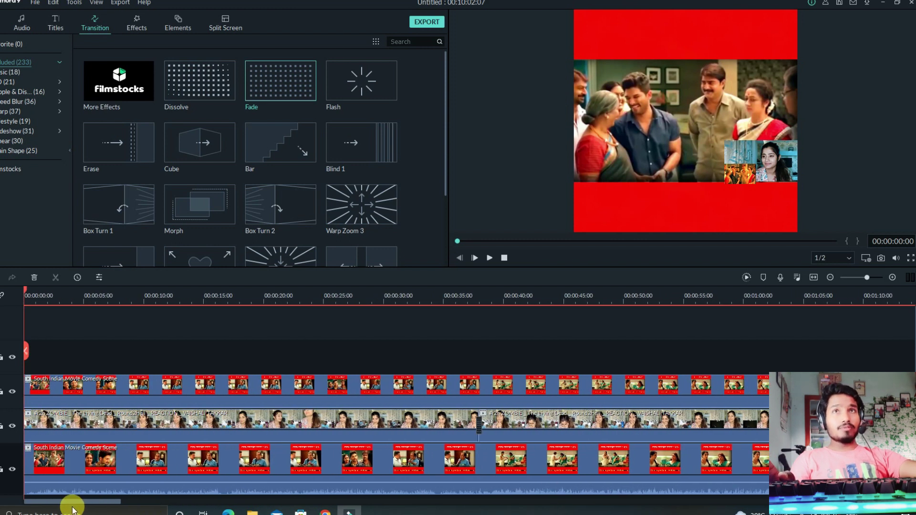